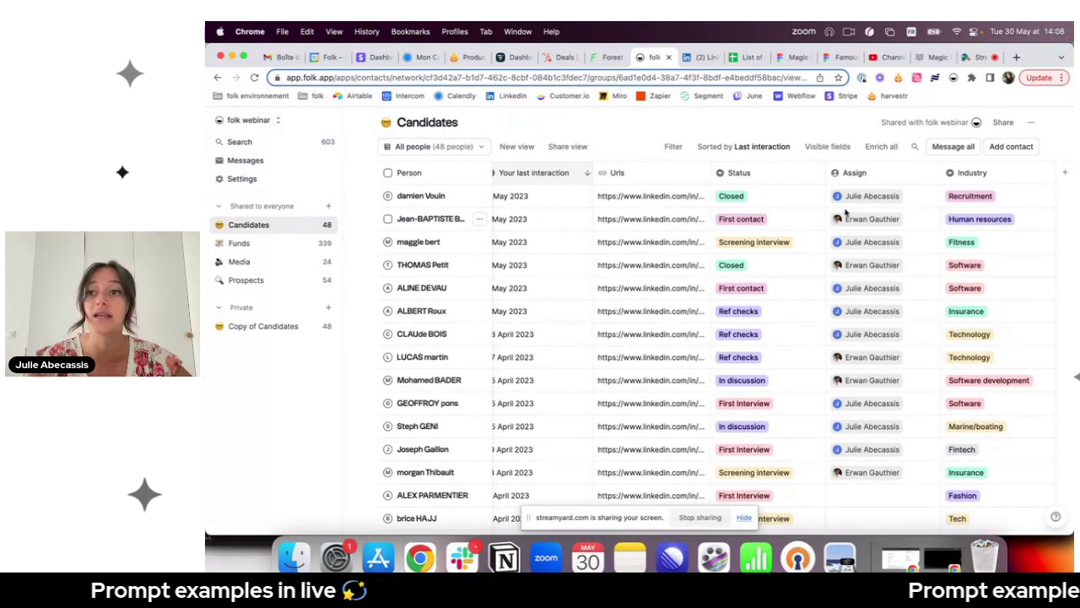
Step: Add a new magic field column to the Candidates table and close its prompt dialog without writing a prompt
left_click(1065, 172)
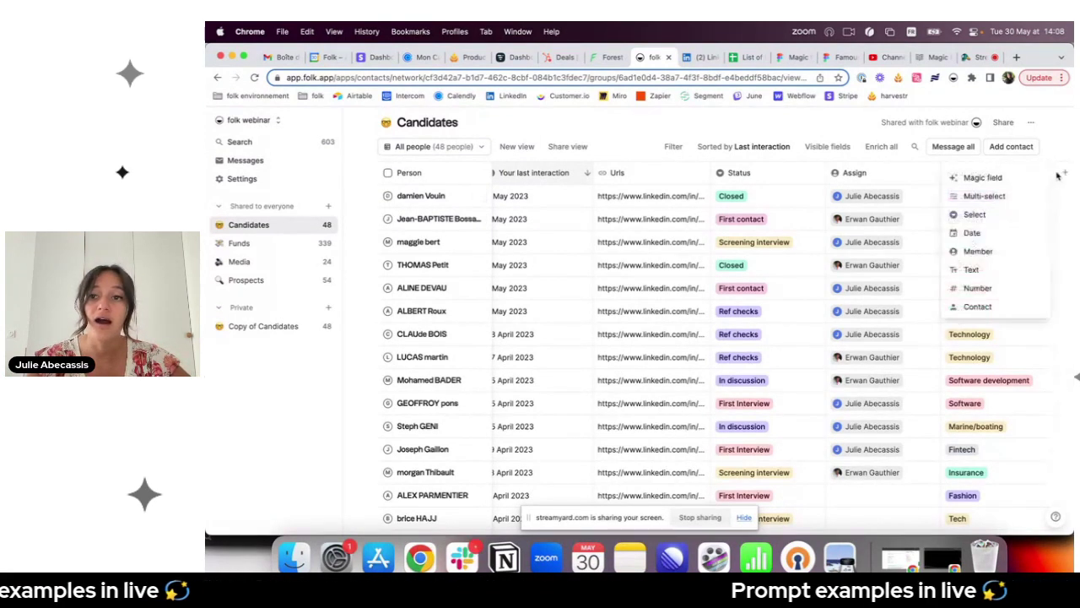
left_click(983, 178)
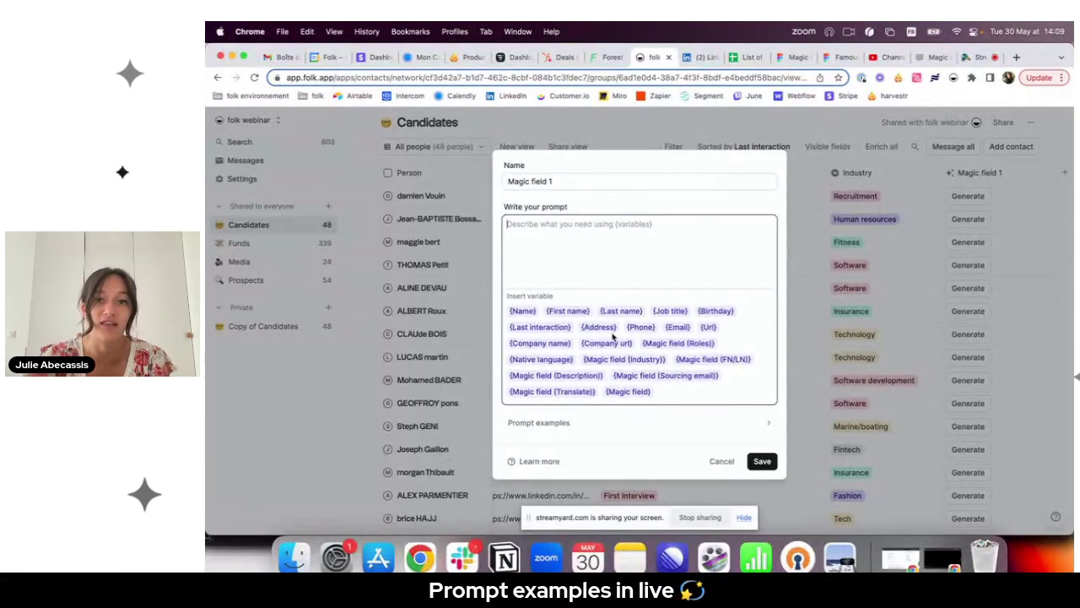
left_click(825, 292)
Step: Open the existing prompt of the Magic field (FN/LN) column for editing and save it as written
scroll(825, 292, "right", 10)
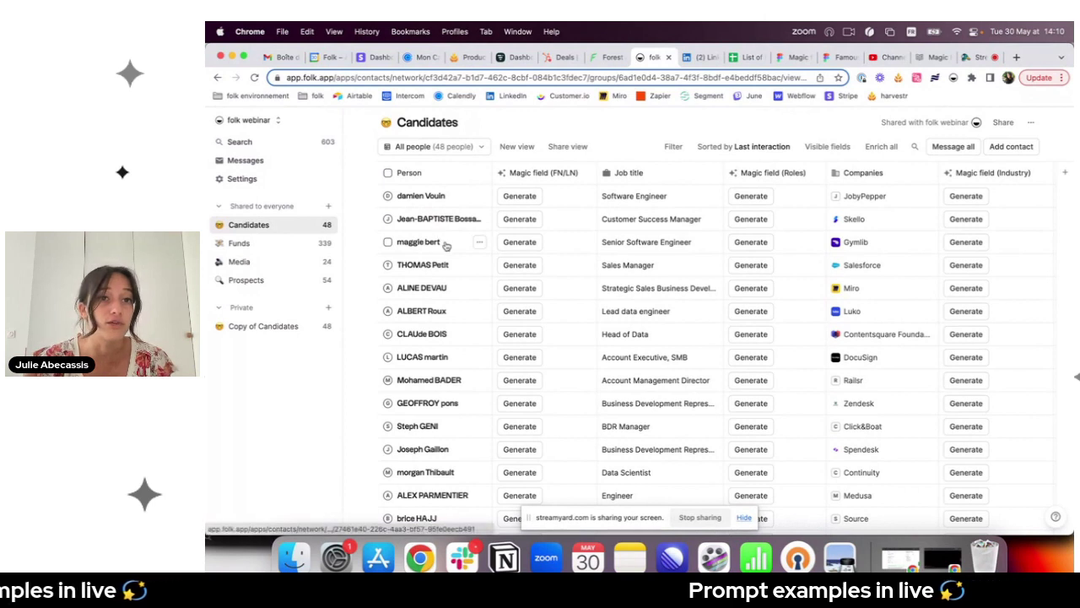
left_click(589, 174)
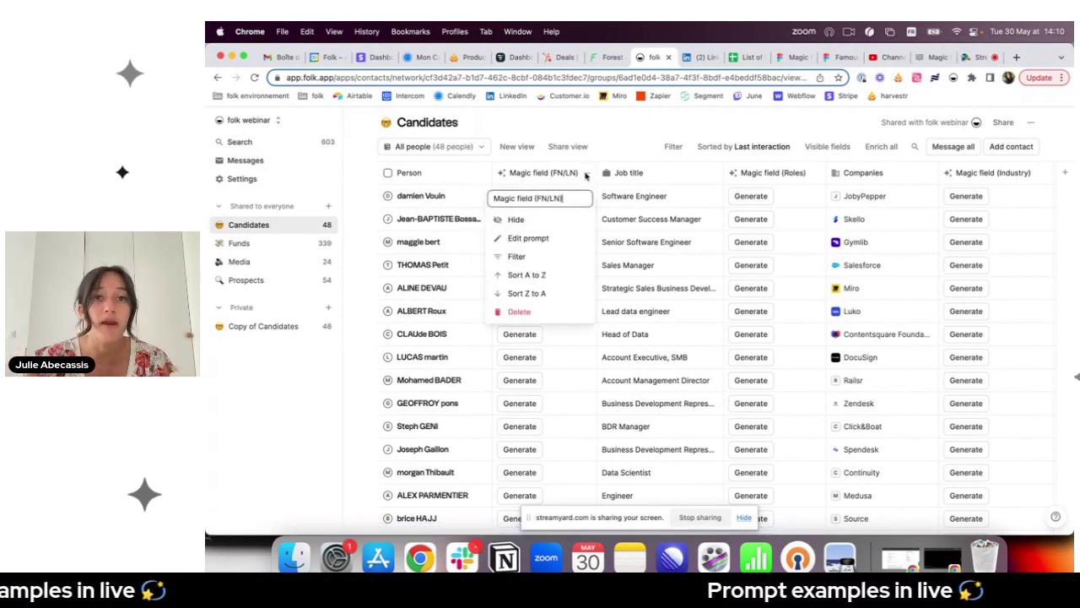
left_click(570, 242)
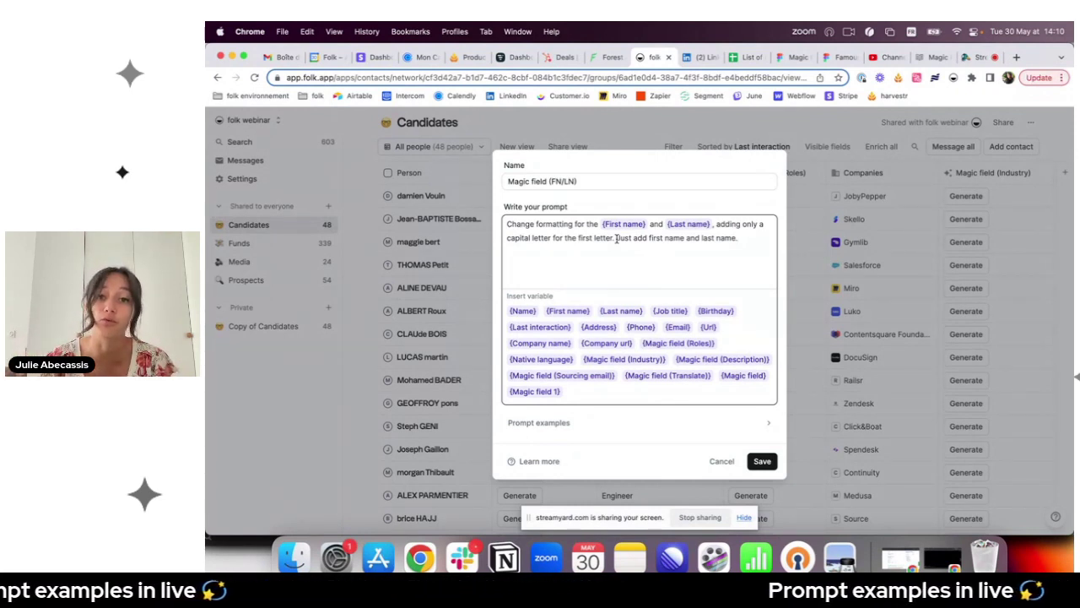
left_click(762, 460)
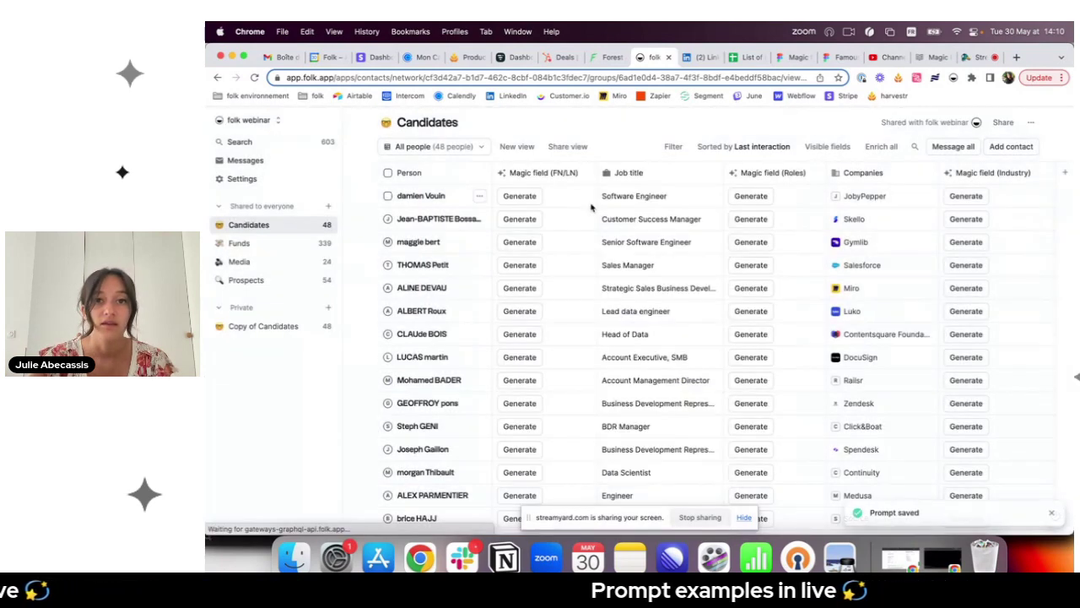
Step: Generate the Magic field (FN/LN) values for the first fourteen candidates in the table
left_click_drag(553, 199, 546, 495)
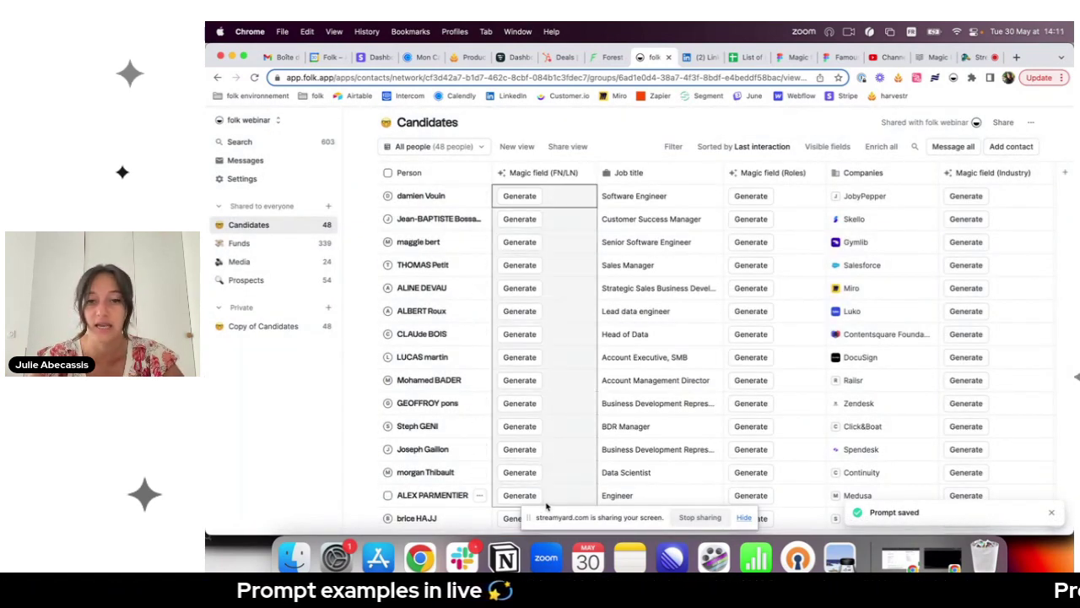
key("Return")
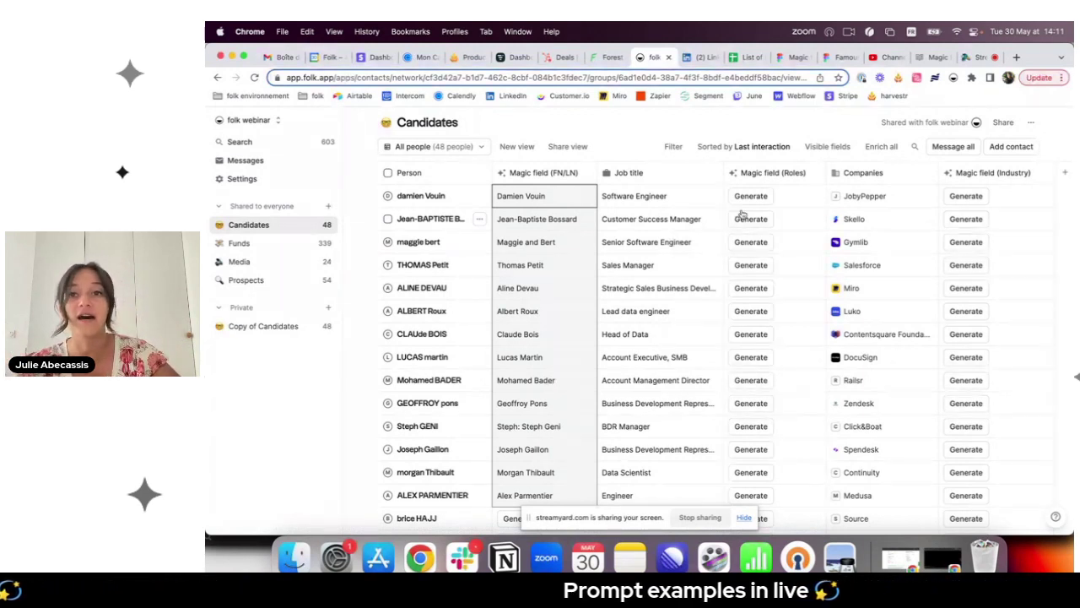
left_click(644, 143)
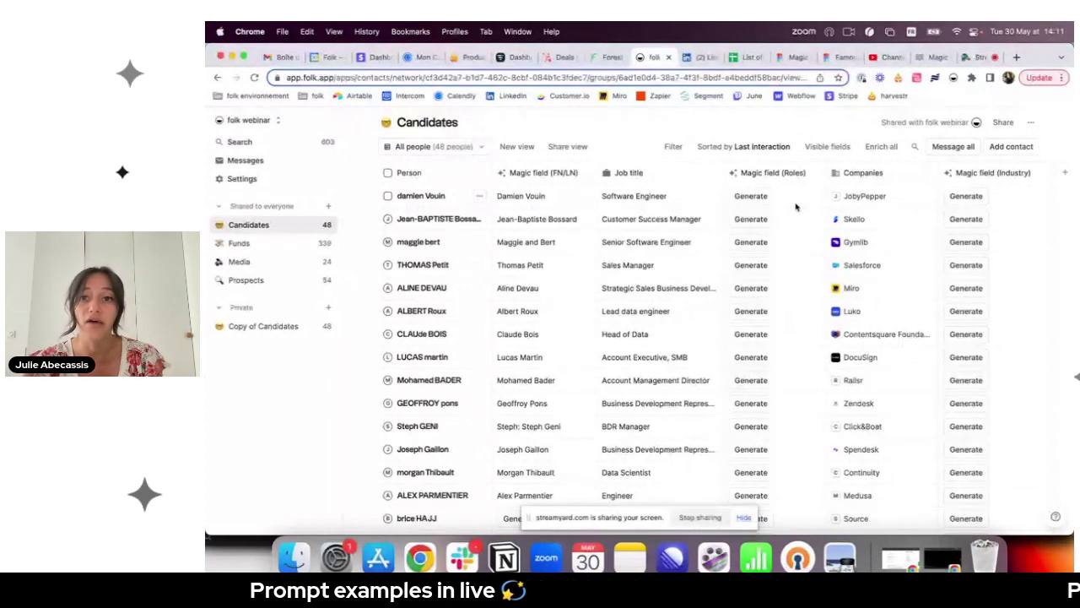
Step: Open the Magic field (Roles) prompt, highlight its instruction to respond only with the category, and save the prompt as written
left_click(802, 172)
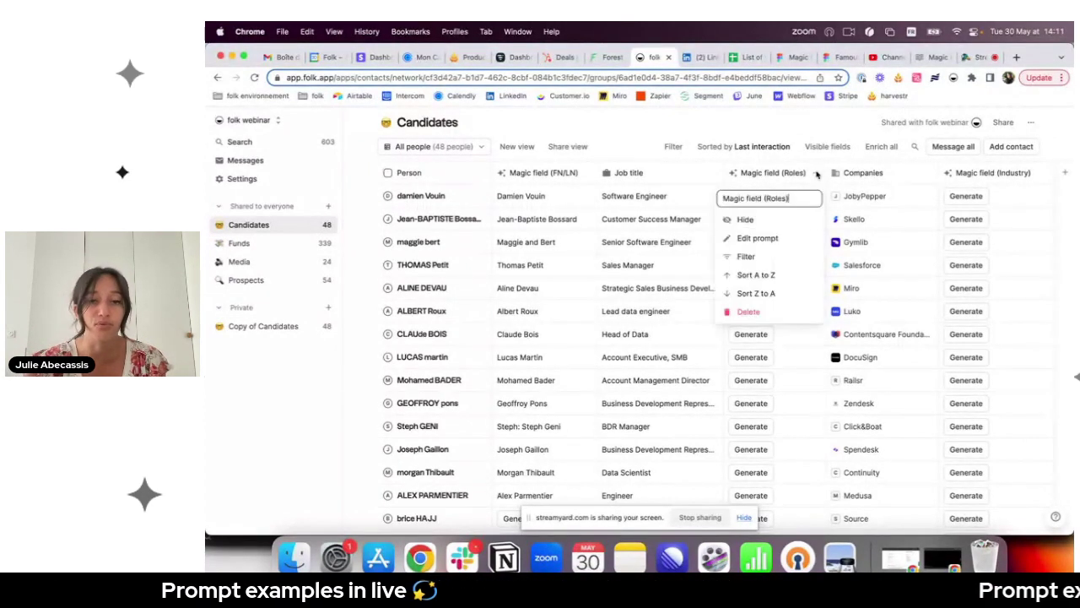
left_click(763, 239)
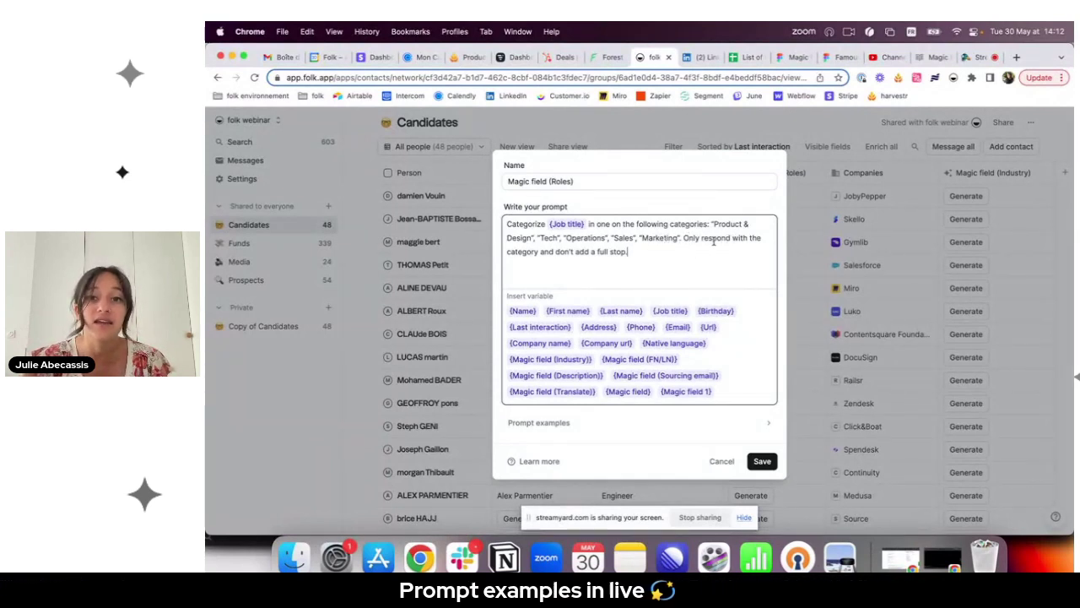
left_click_drag(684, 237, 699, 247)
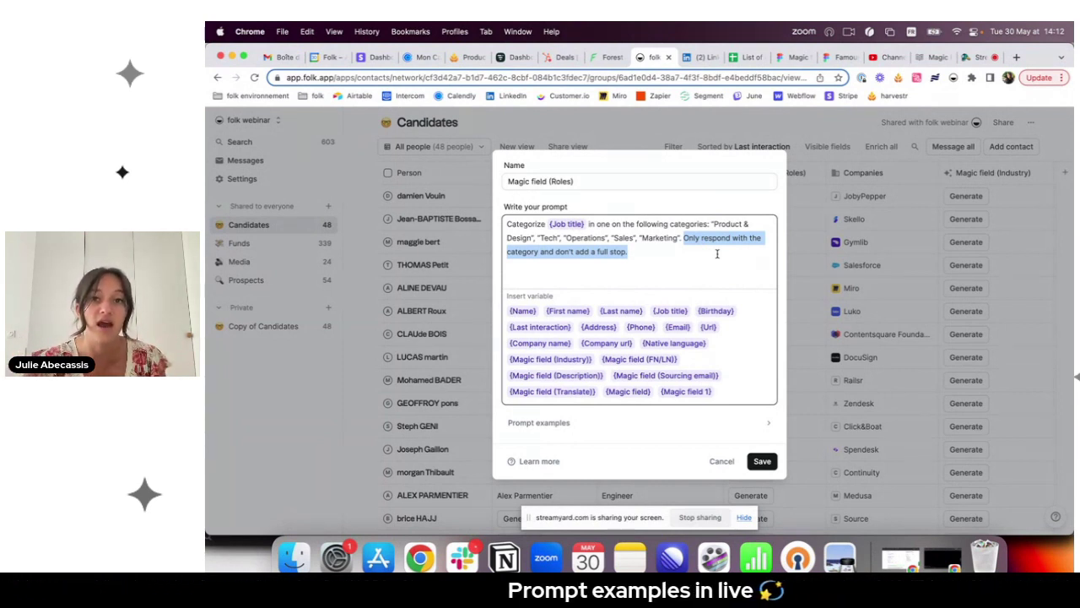
left_click(717, 253)
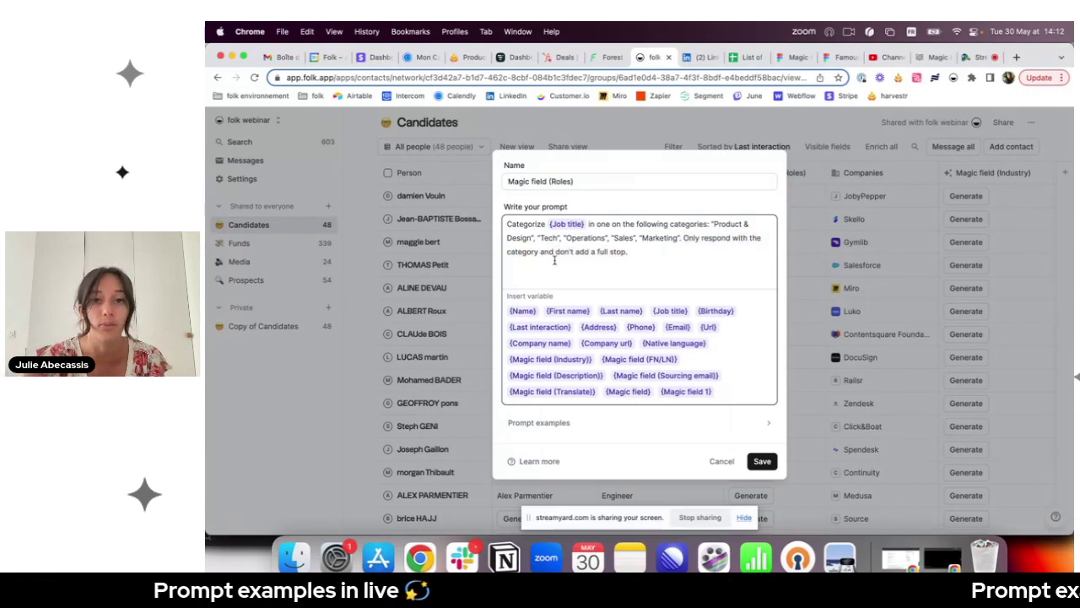
left_click(762, 461)
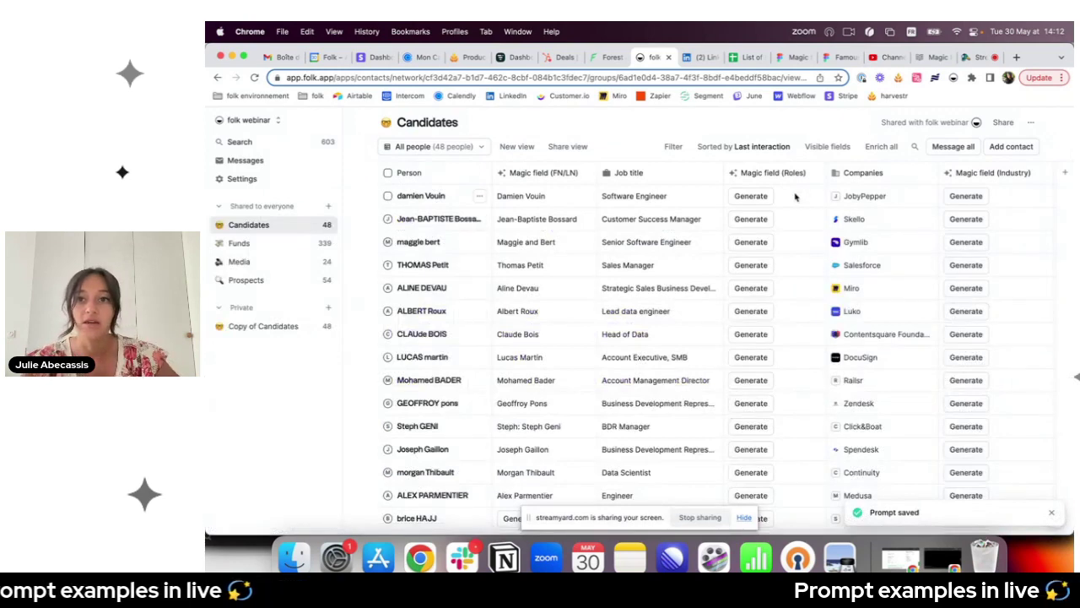
Step: Generate the Magic field (Roles) categories for the candidates in the upper rows of the table and clear the cell selection
scroll(793, 422, "down", 1)
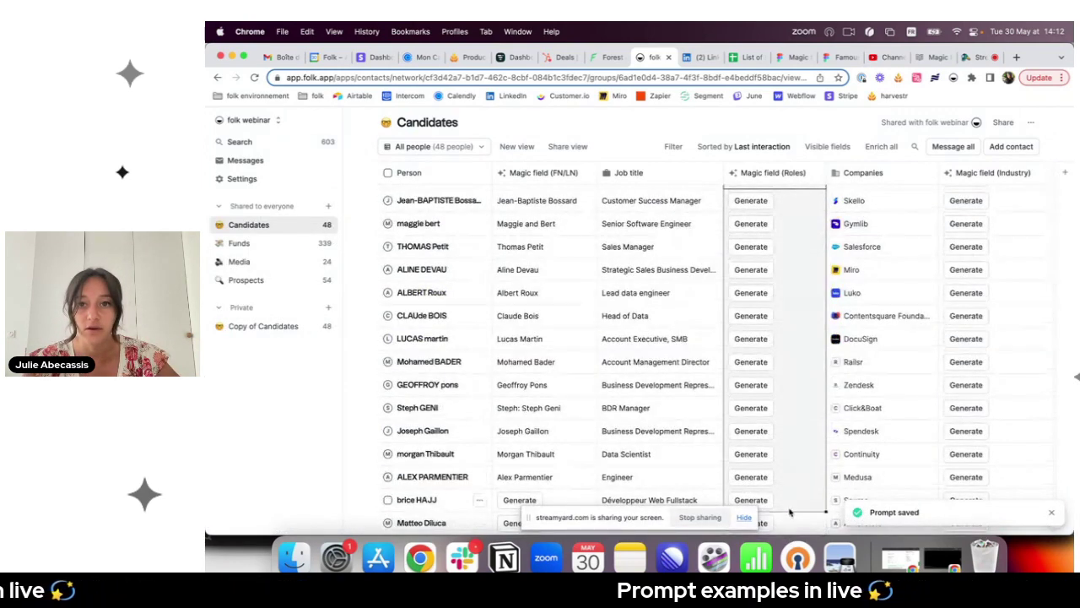
scroll(790, 511, "up", 1)
scroll(785, 439, "up", 1)
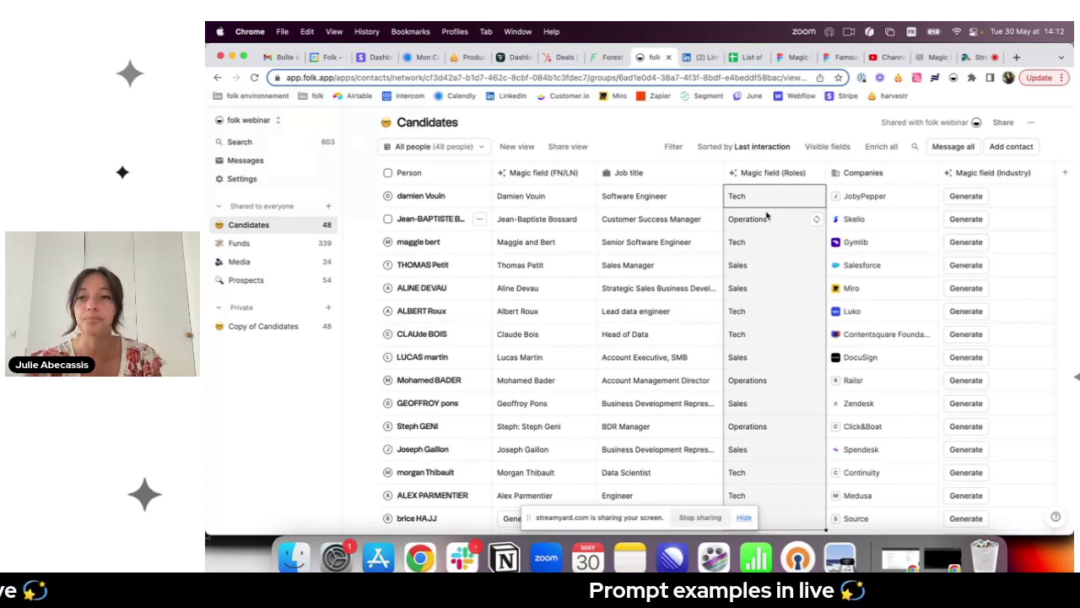
scroll(766, 217, "right", 5)
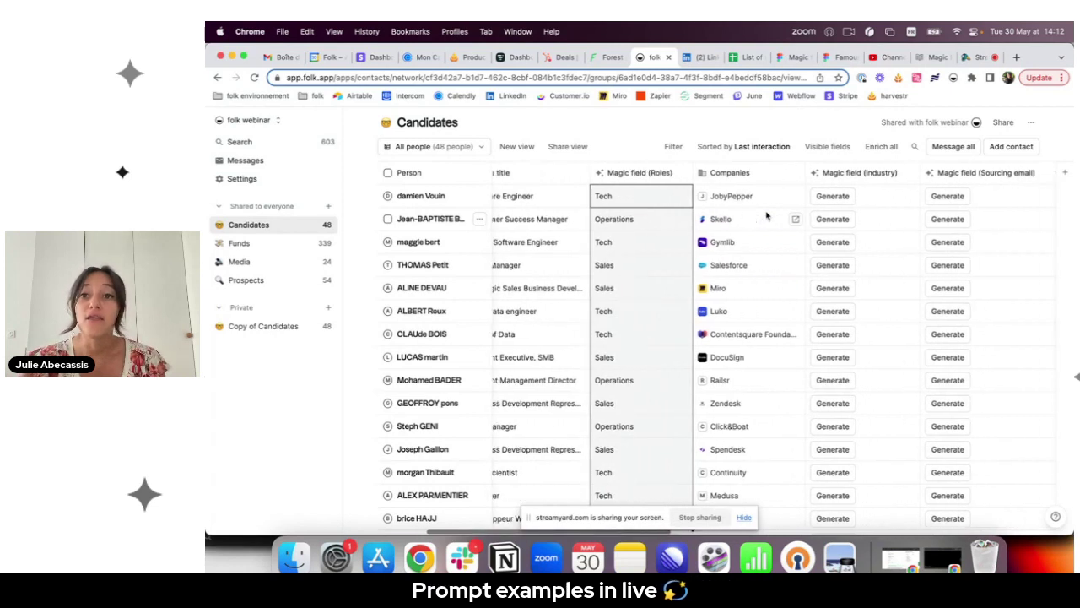
scroll(766, 217, "right", 2)
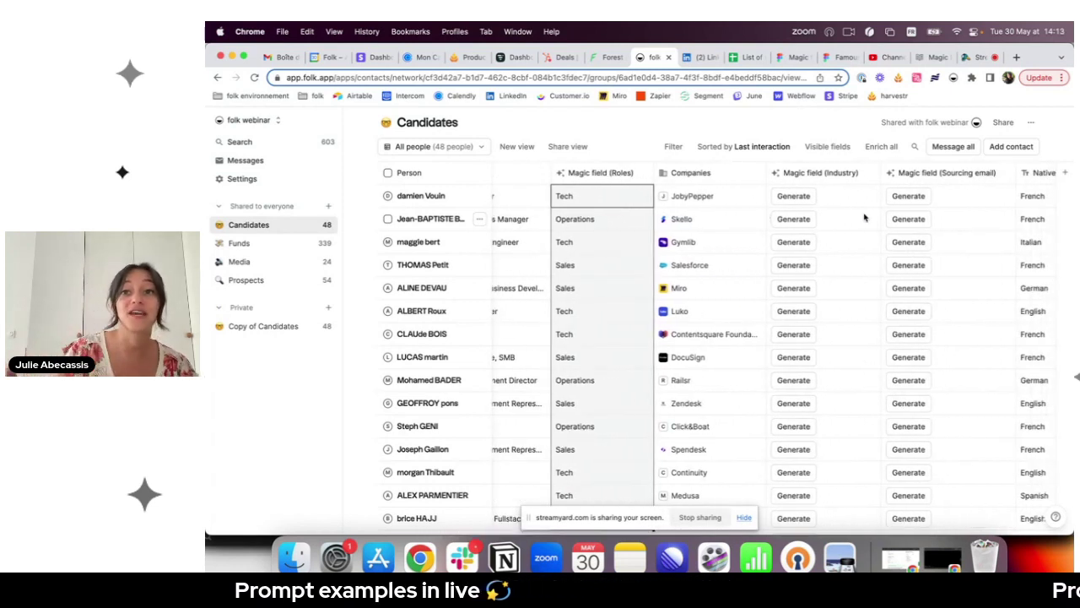
left_click(769, 120)
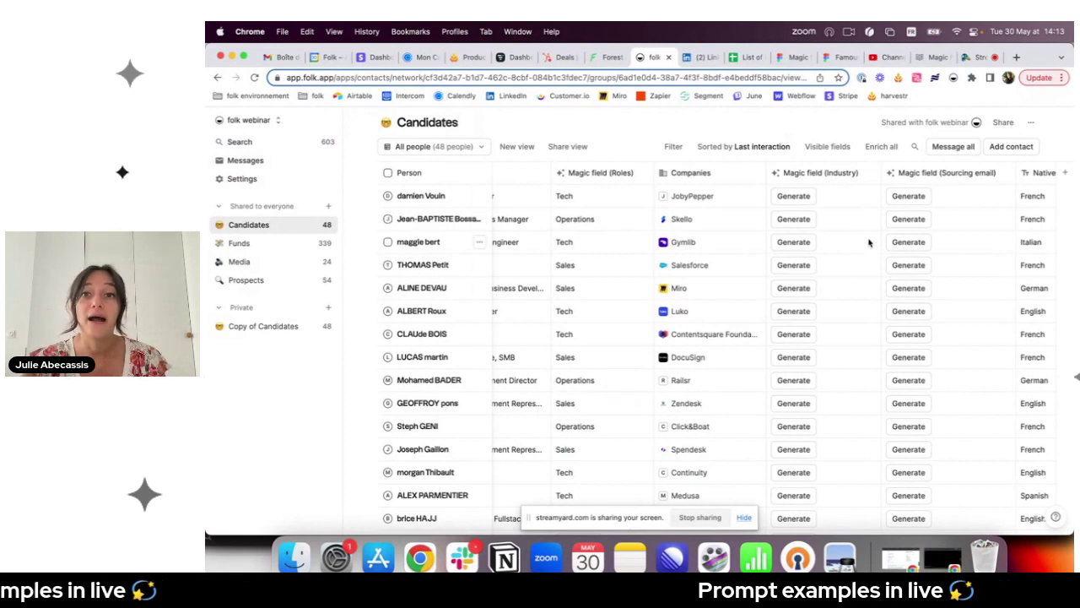
Step: Open the existing prompt of the Magic field (Industry) column for editing and save it as written
left_click(857, 173)
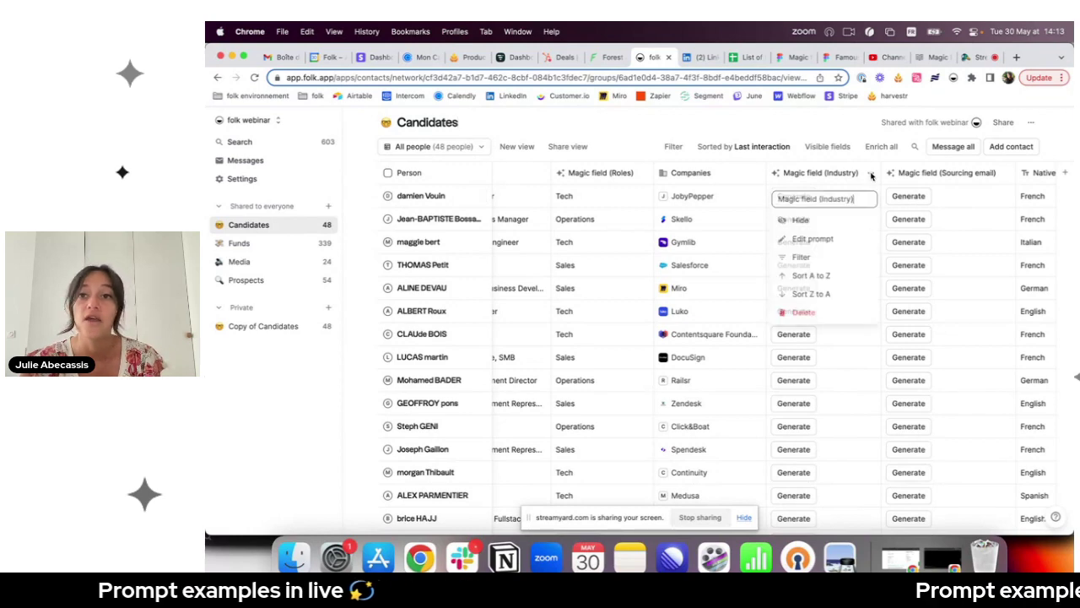
left_click(825, 240)
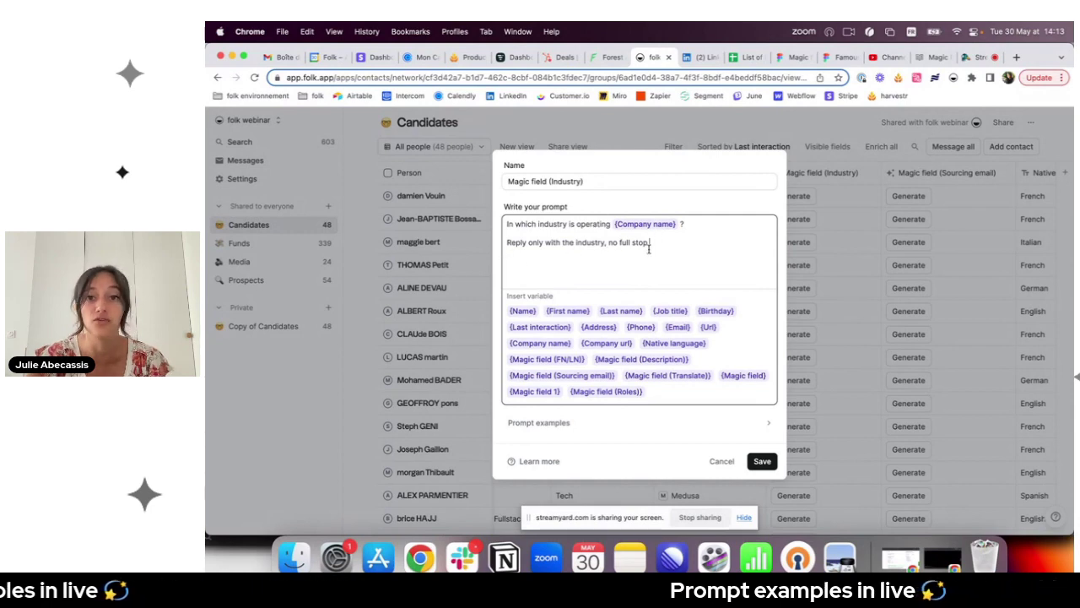
left_click(762, 461)
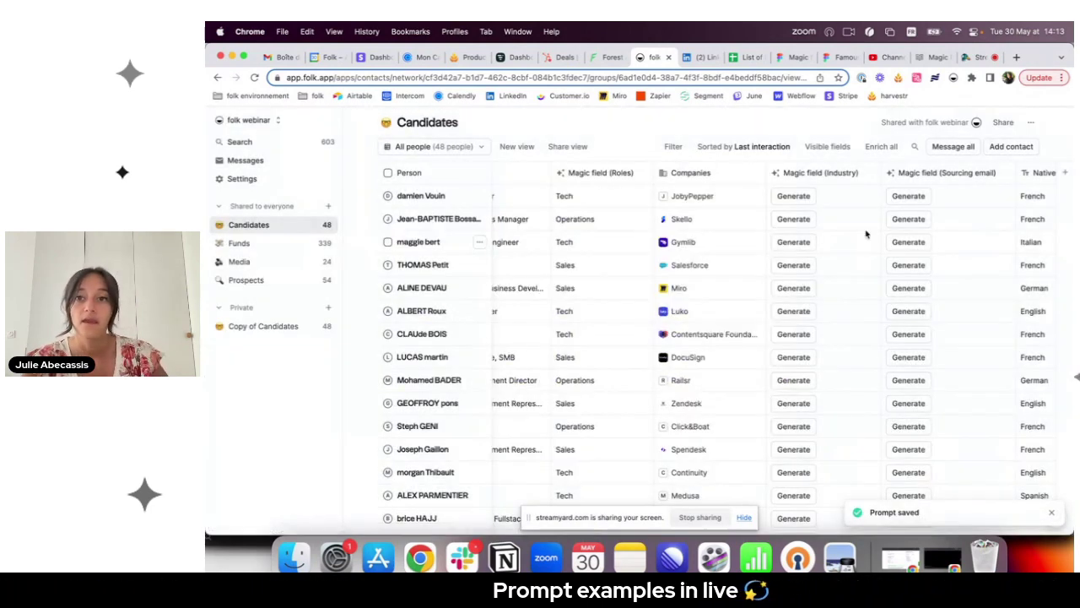
Step: Generate the Magic field (Industry) values for the first fifteen candidates and clear the cell selection
left_click_drag(844, 196, 833, 514)
key("Return")
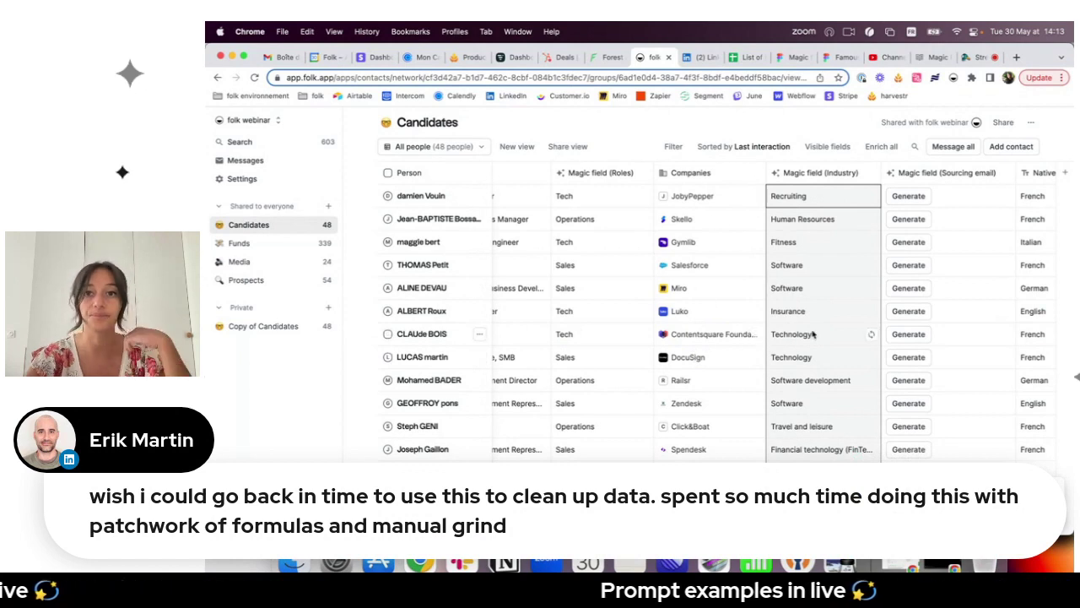
scroll(813, 334, "right", 2)
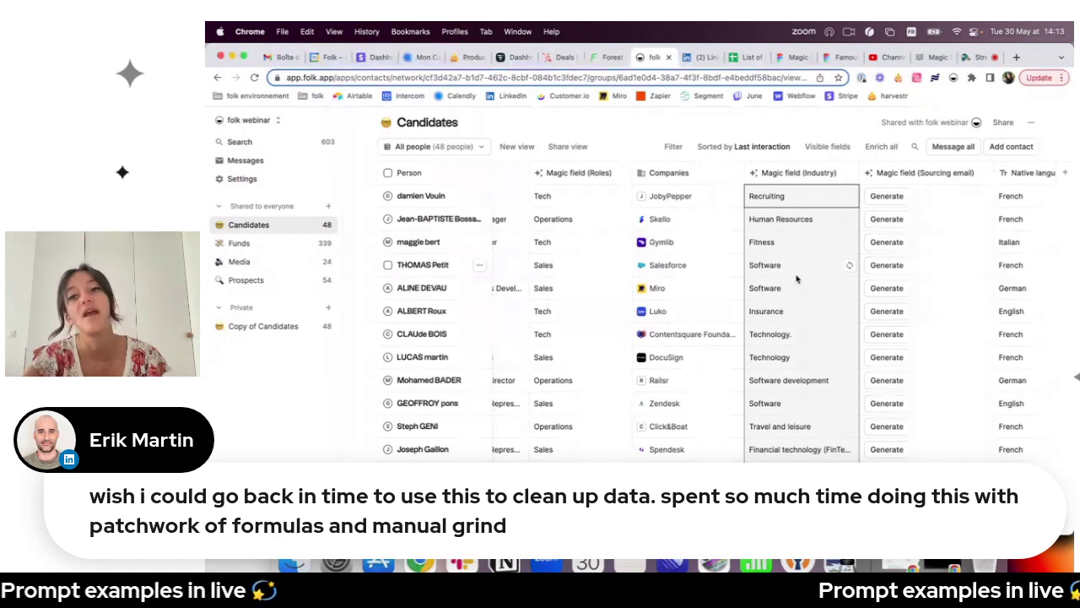
scroll(796, 278, "right", 4)
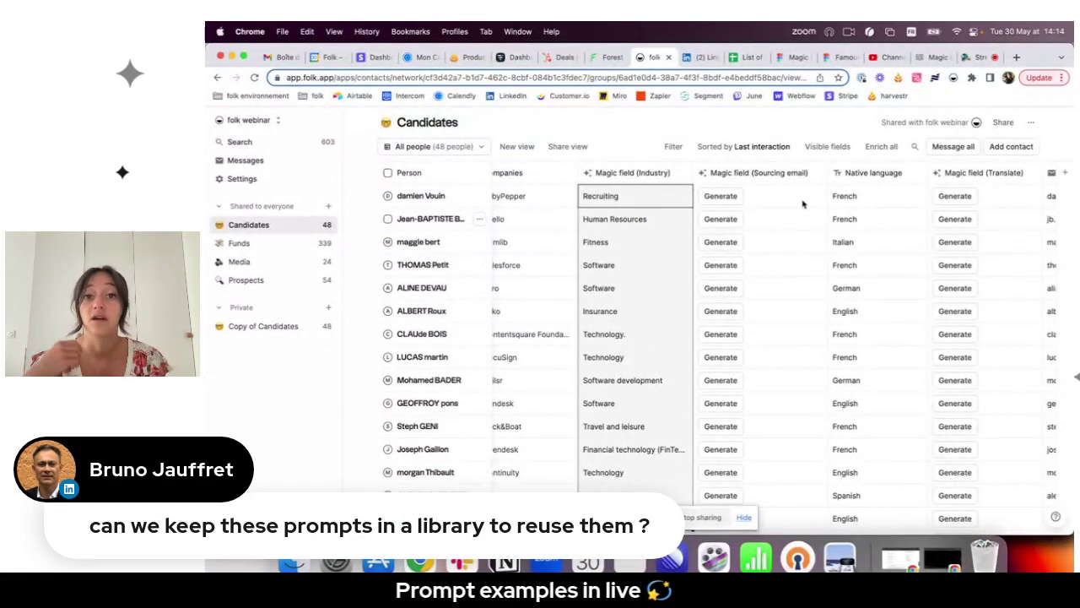
left_click(812, 128)
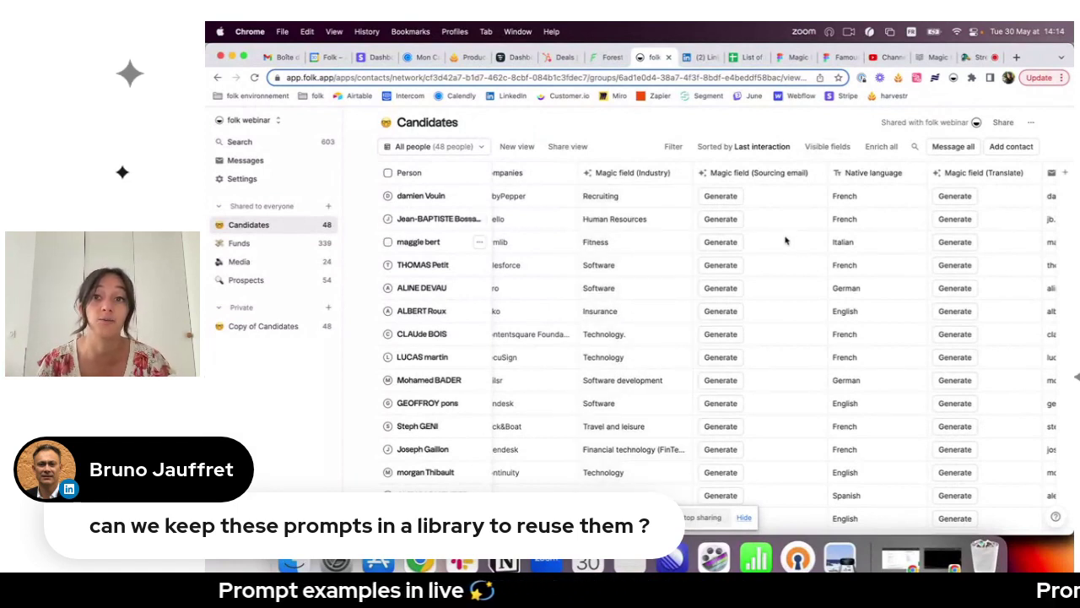
Step: Save the Magic field (Sourcing email) prompt as written and generate the emails for the candidates in the upper rows
left_click(816, 174)
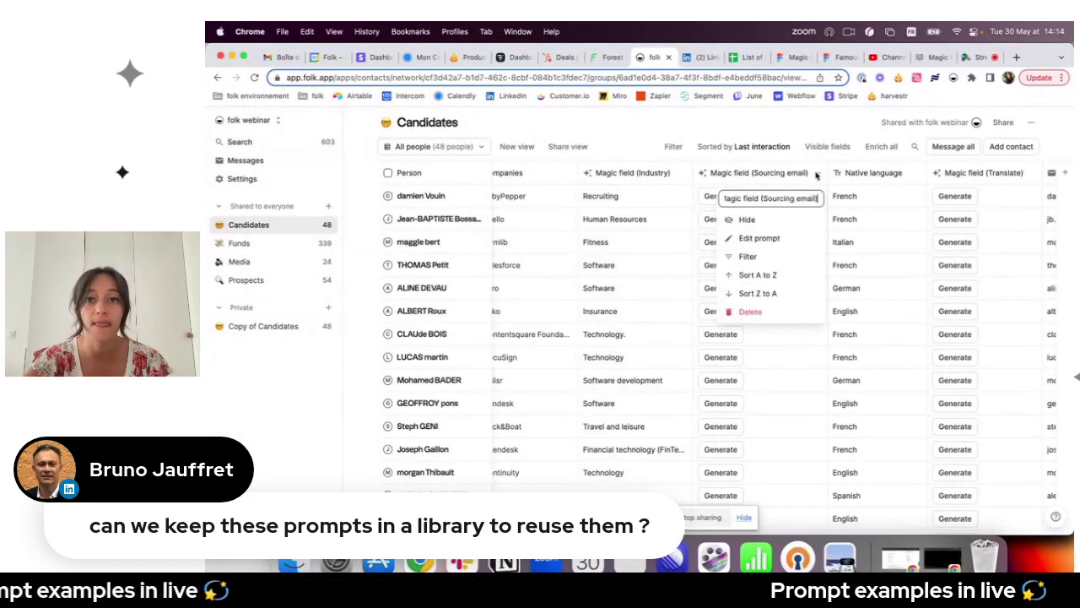
left_click(773, 241)
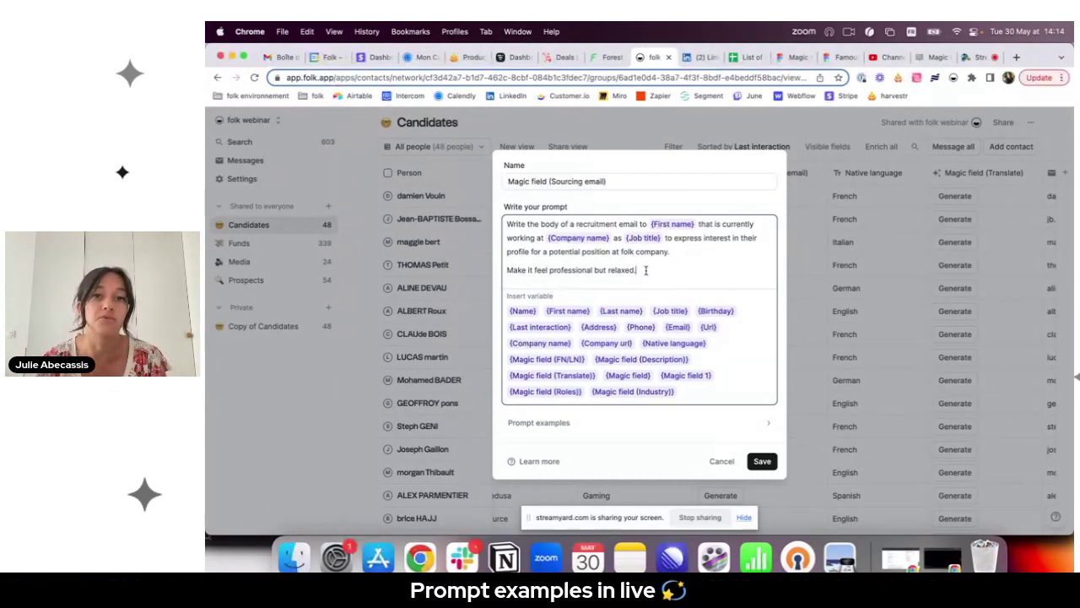
left_click(762, 461)
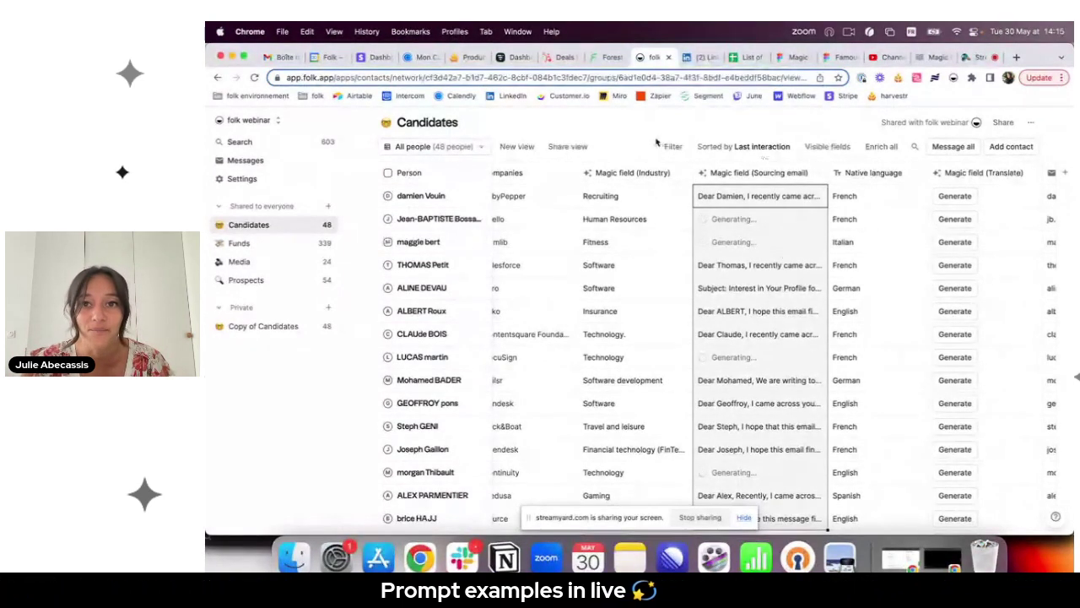
Step: Open the first candidate's generated sourcing email, read it from start to end, and highlight its opening paragraph
left_click(757, 200)
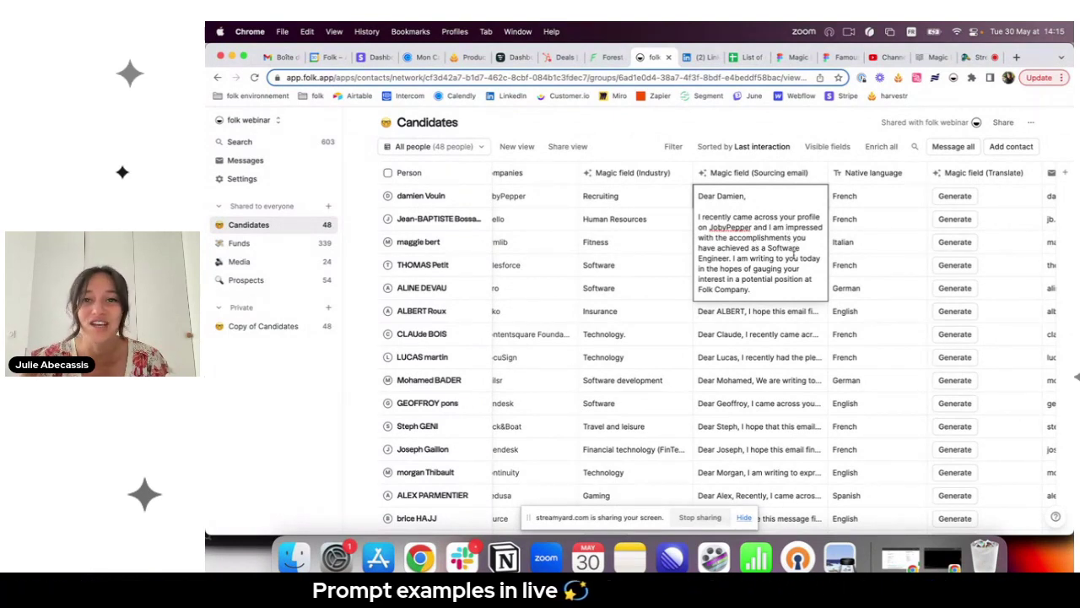
scroll(794, 262, "down", 3)
scroll(794, 263, "down", 3)
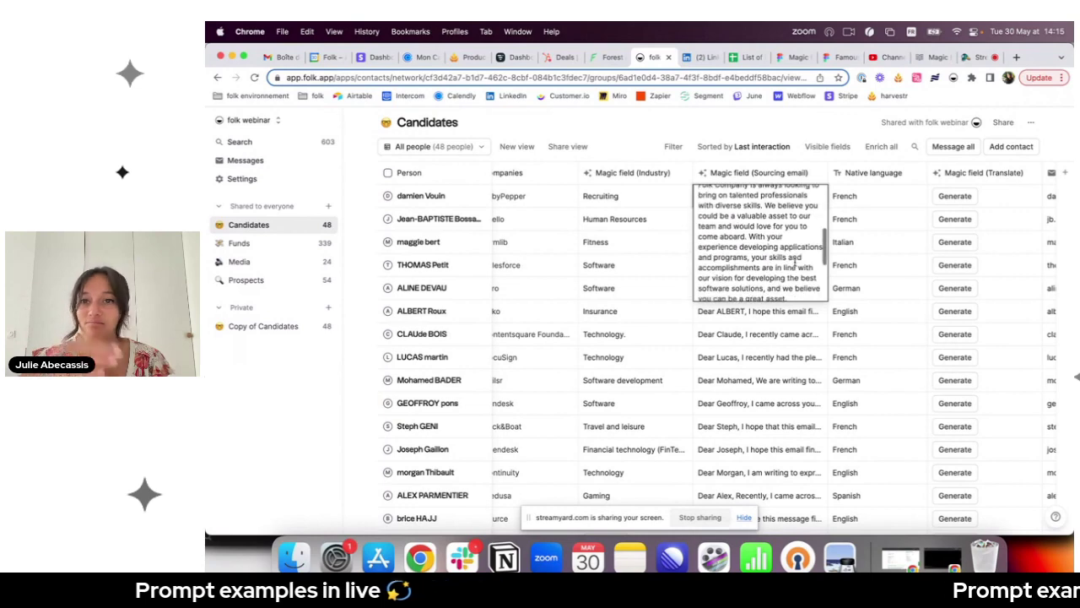
scroll(794, 262, "down", 5)
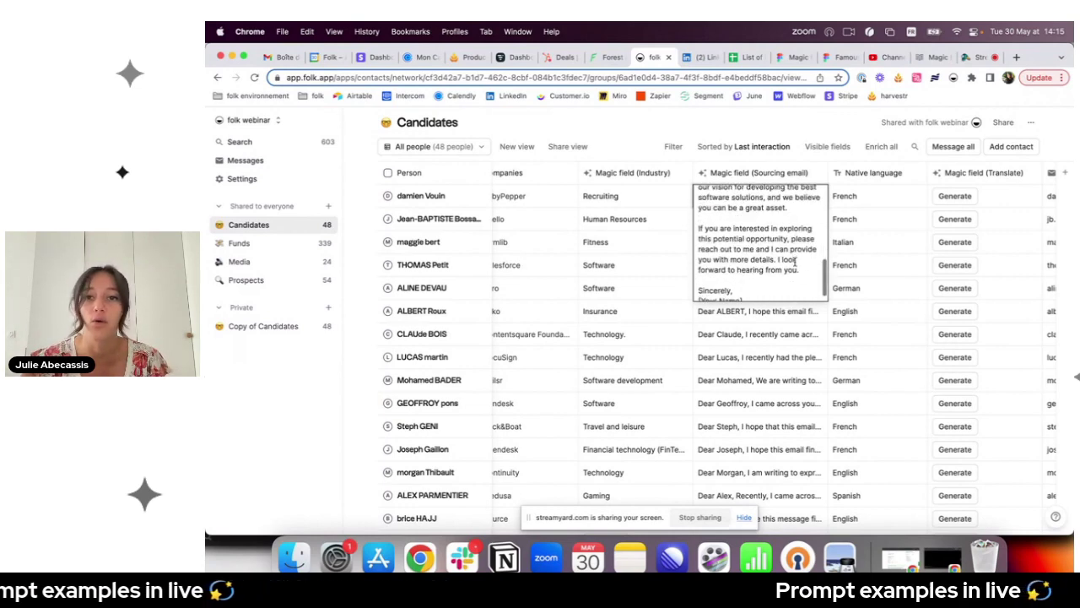
scroll(794, 263, "up", 10)
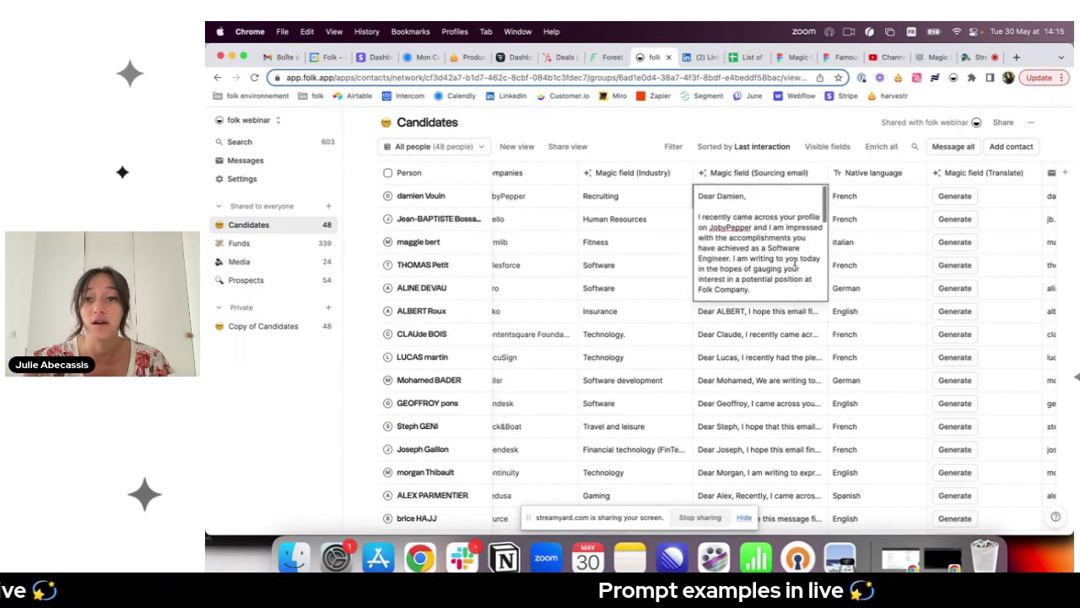
double_click(759, 237)
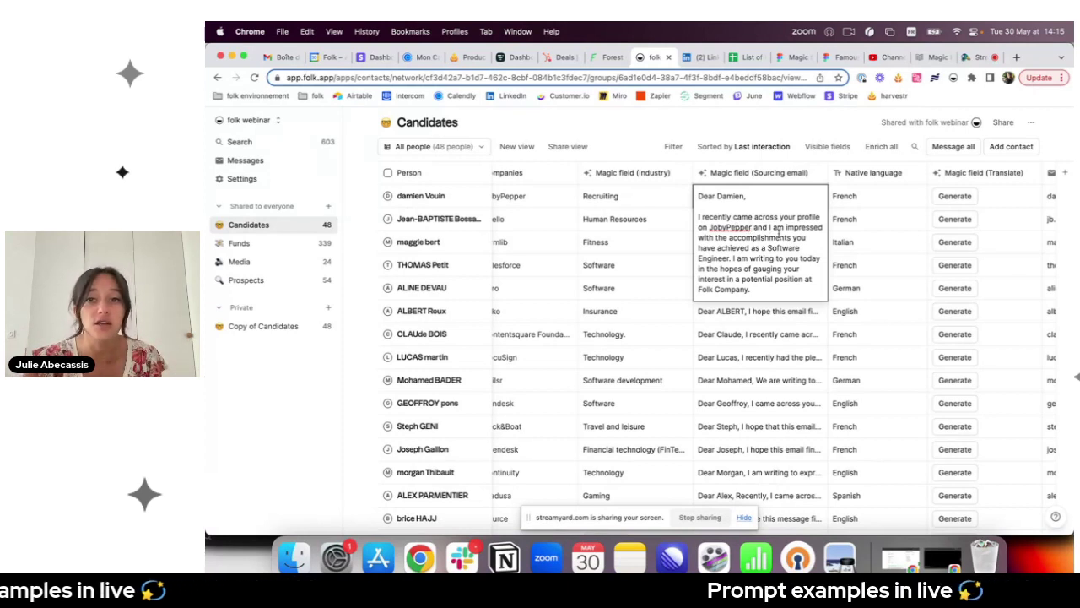
left_click_drag(750, 289, 714, 219)
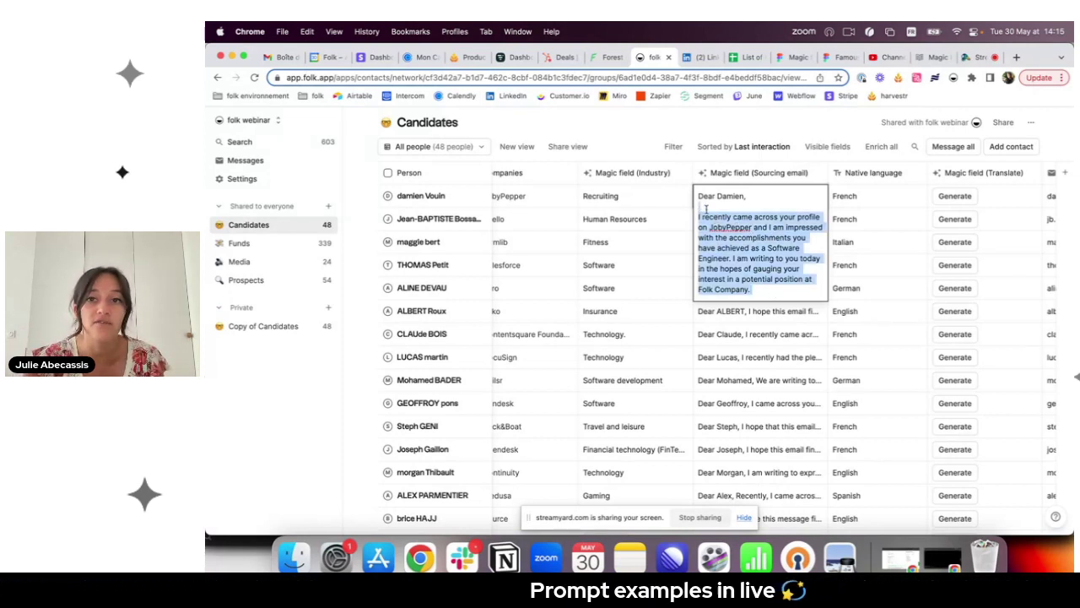
Step: Close the first candidate's sourcing email and save the existing prompt of the Magic field (Translate) column as written
left_click(760, 204)
key("Escape")
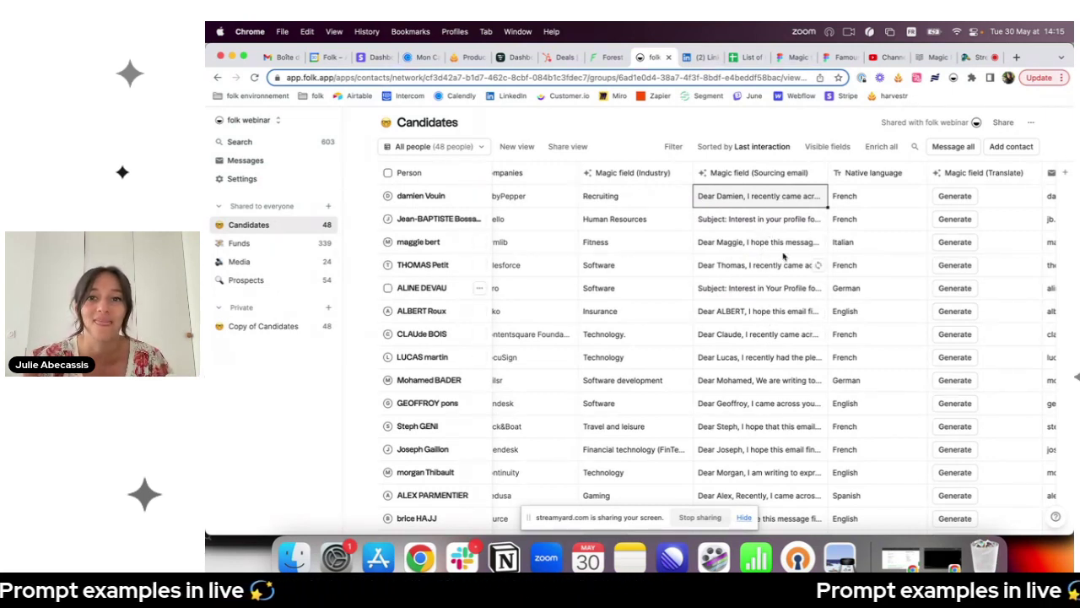
scroll(813, 323, "right", 2)
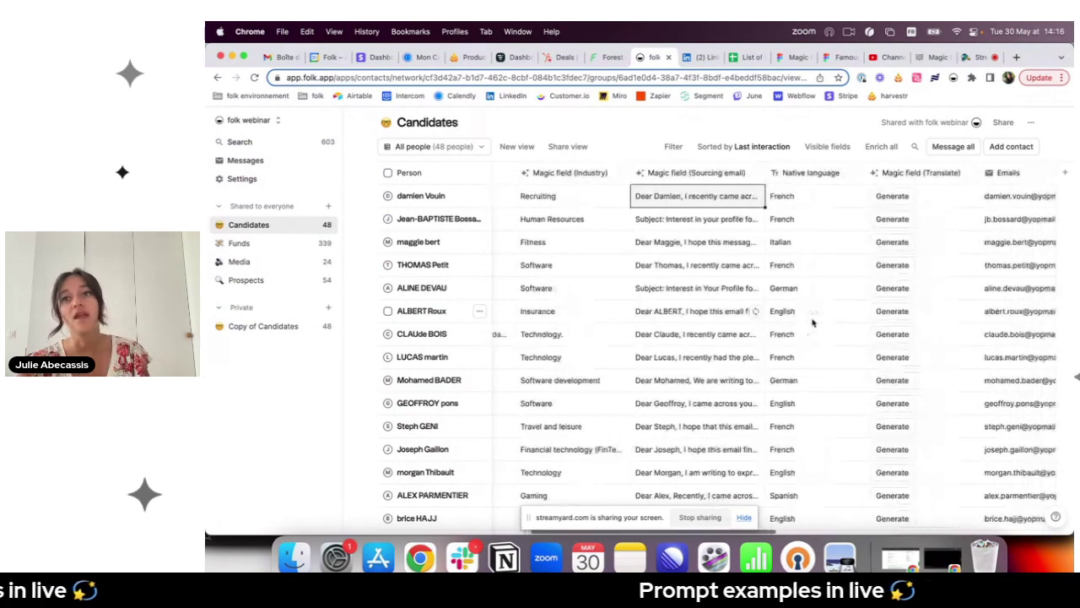
scroll(813, 322, "right", 3)
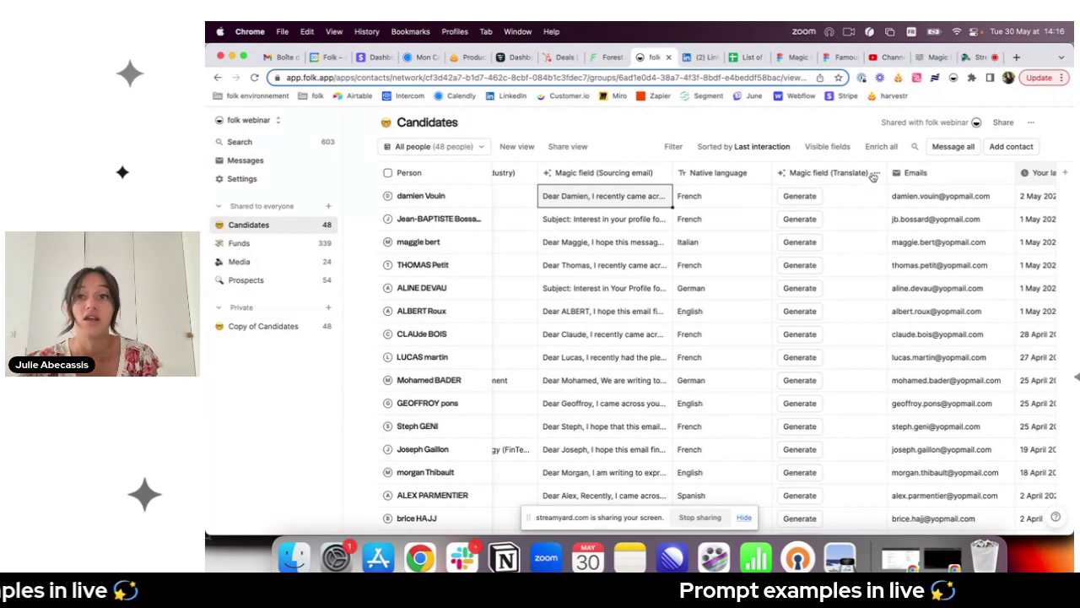
left_click(879, 173)
left_click(810, 238)
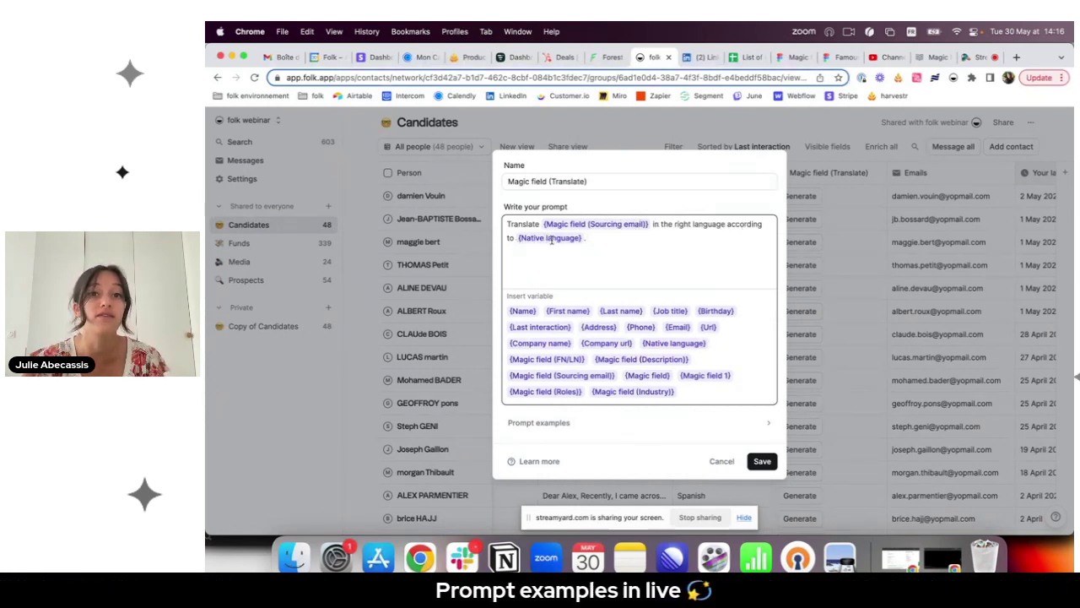
left_click(762, 461)
Step: Generate the Magic field (Translate) values for the first fifteen candidates and clear the cell selection
left_click_drag(814, 510, 819, 517)
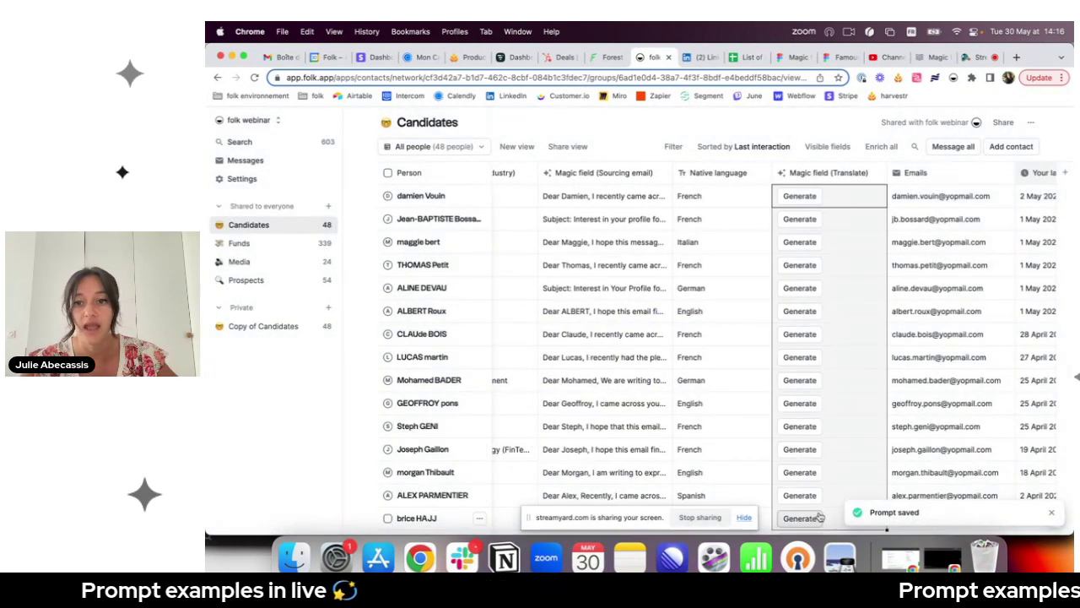
key("Return")
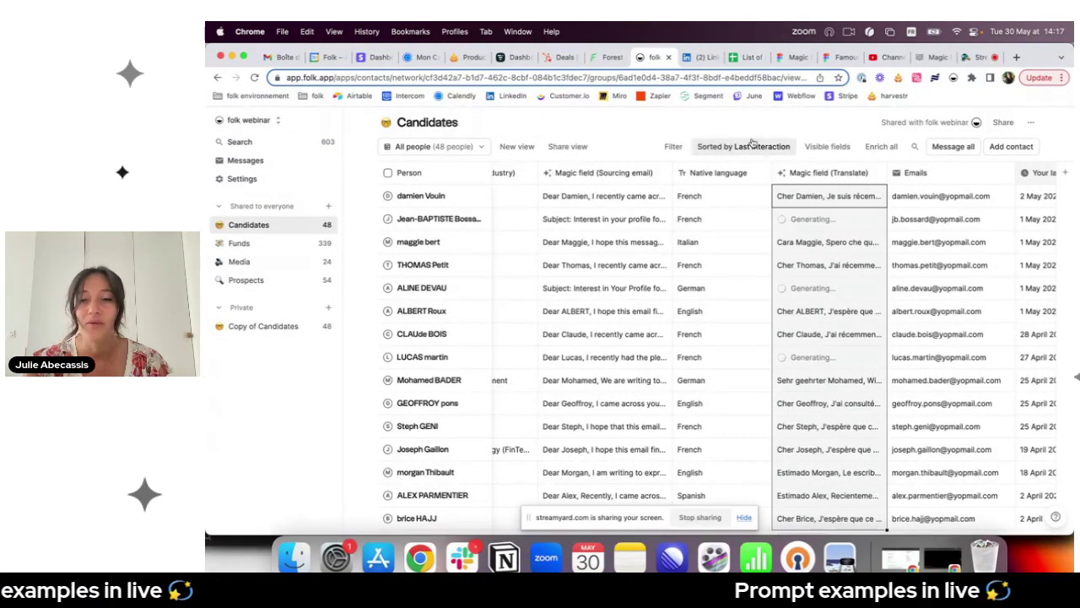
left_click(820, 128)
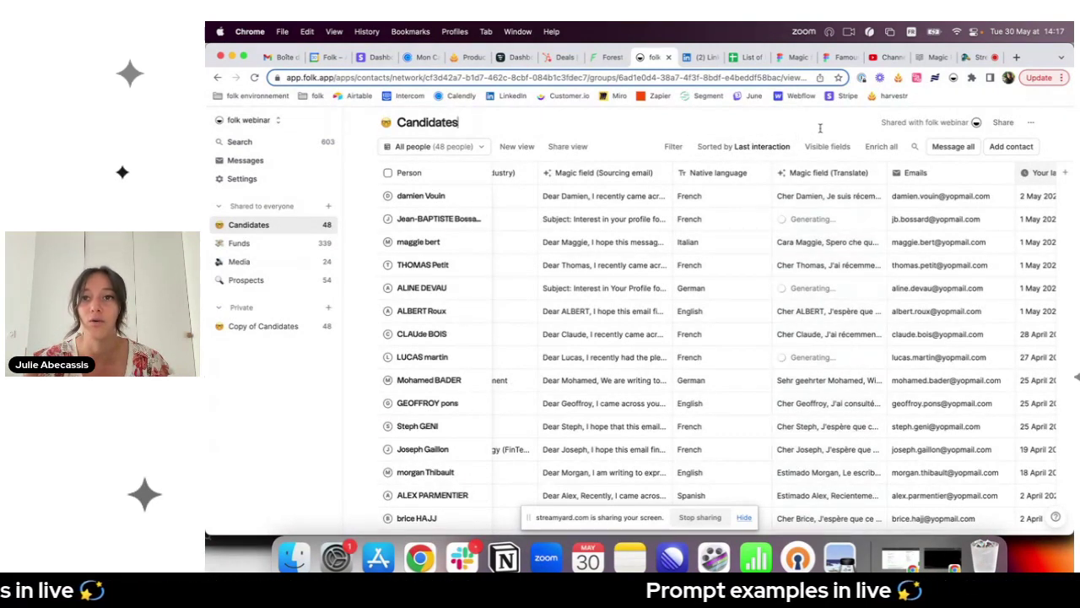
Step: Start a message to all candidates with the Magic field (Sourcing email) variable as its body, and discard it without saving a draft
left_click(951, 149)
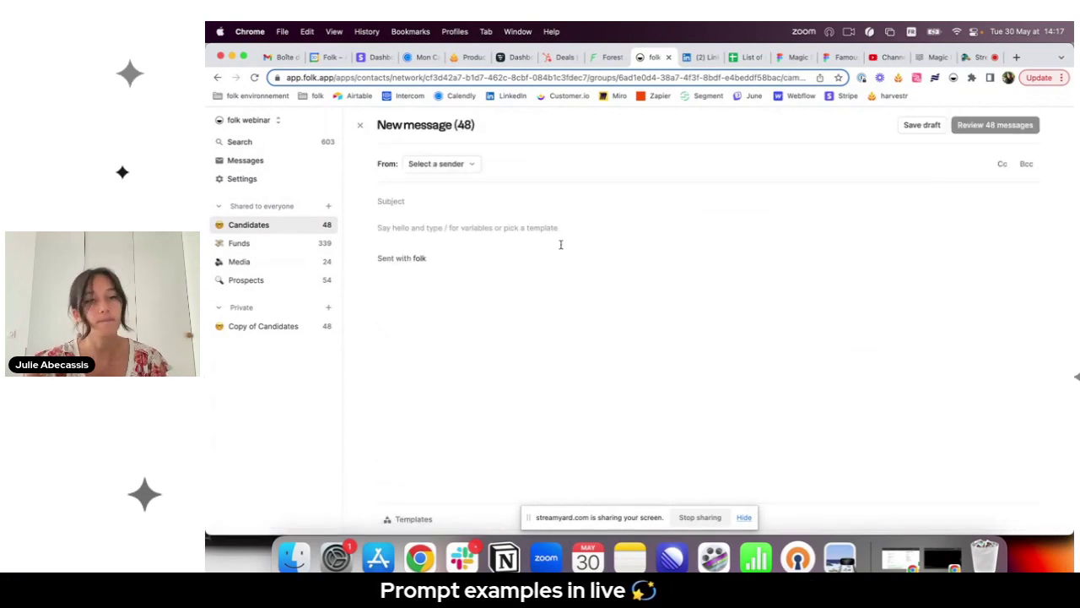
left_click(411, 230)
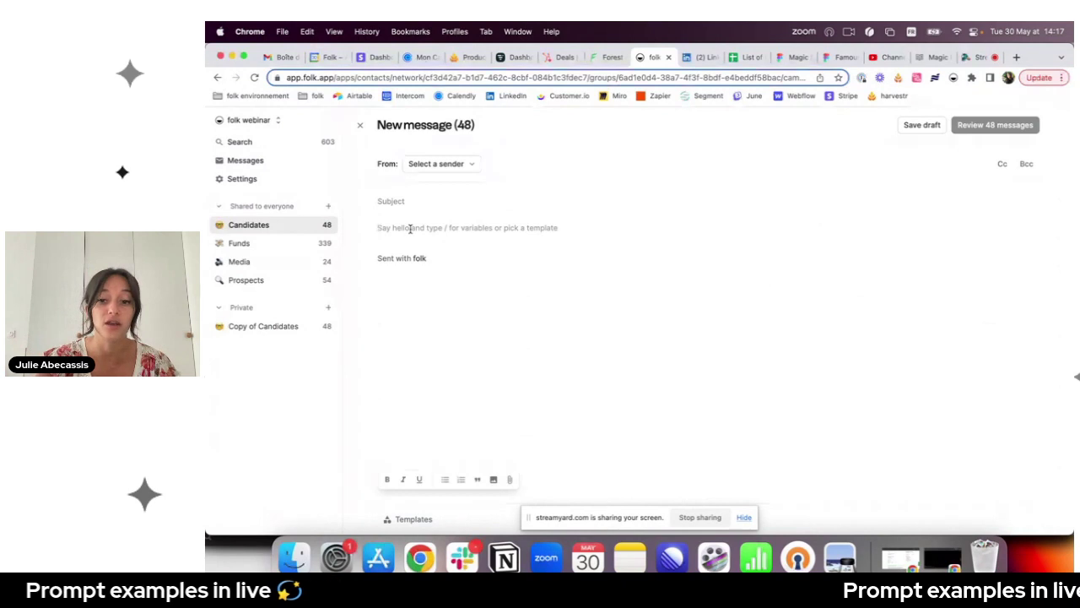
type("/")
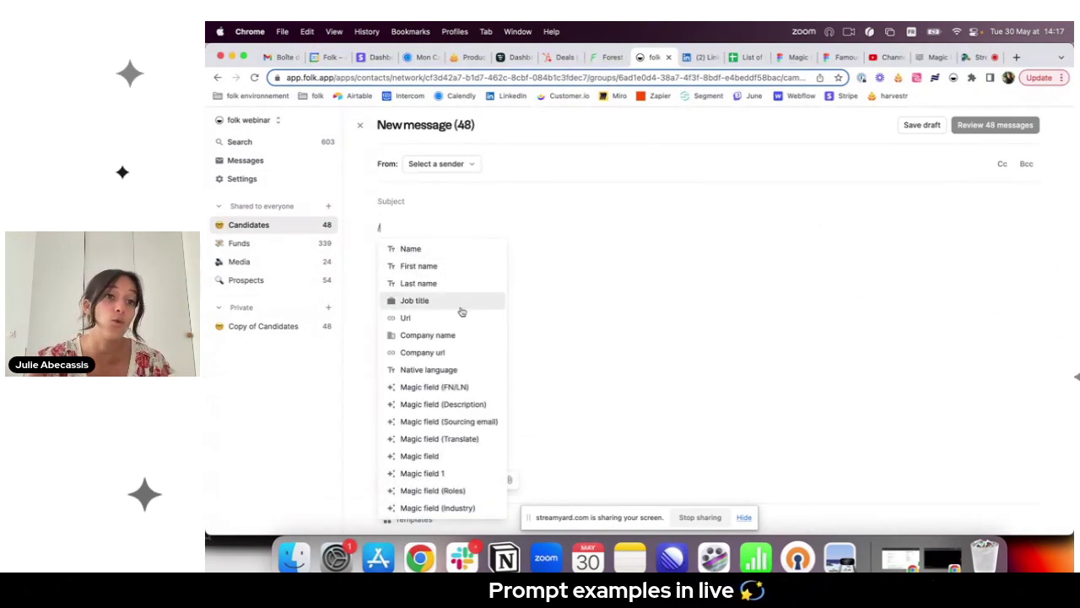
left_click(458, 426)
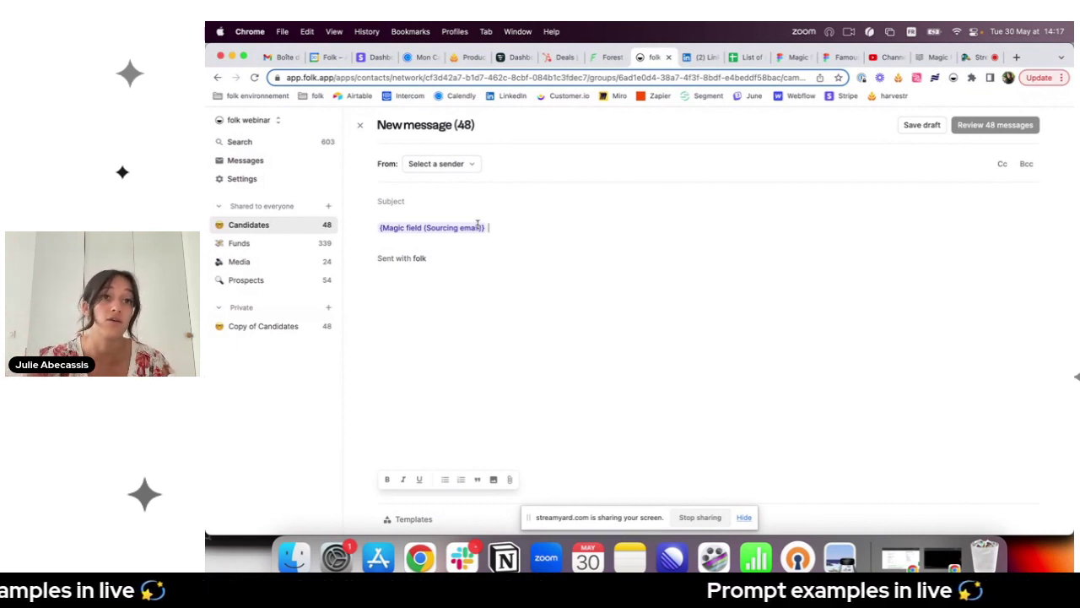
left_click(360, 125)
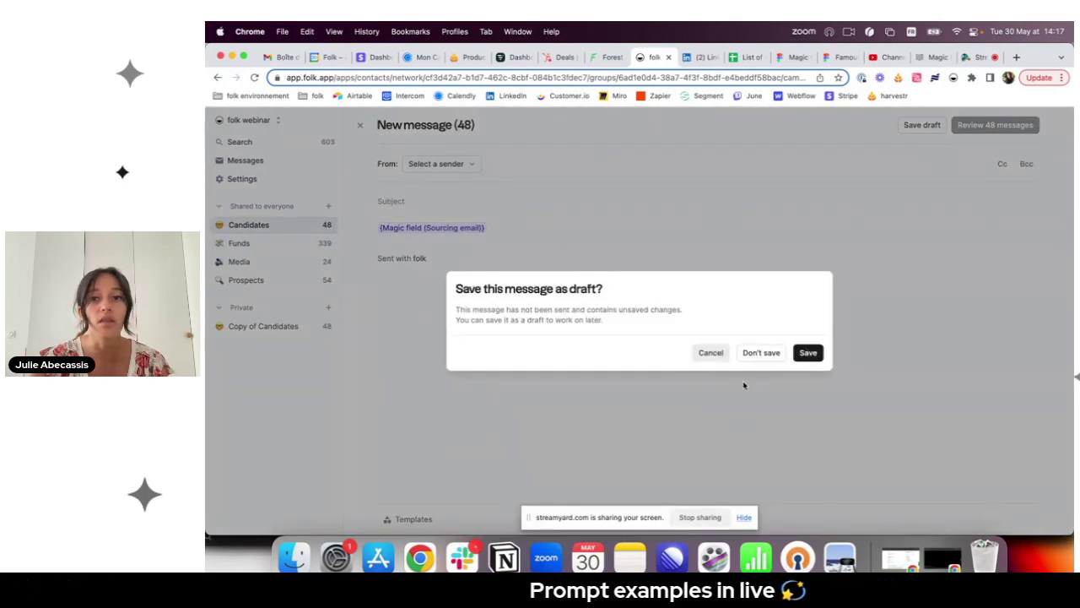
left_click(761, 353)
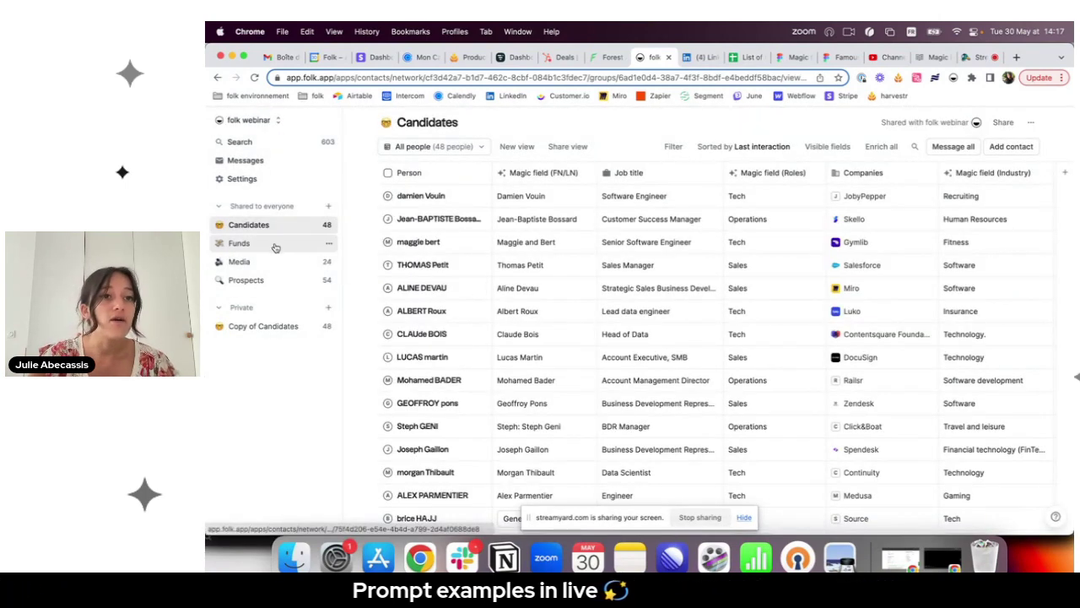
Step: In the Funds group, save the Magic field (website) prompt as written and generate the websites for the first fourteen companies
left_click(274, 245)
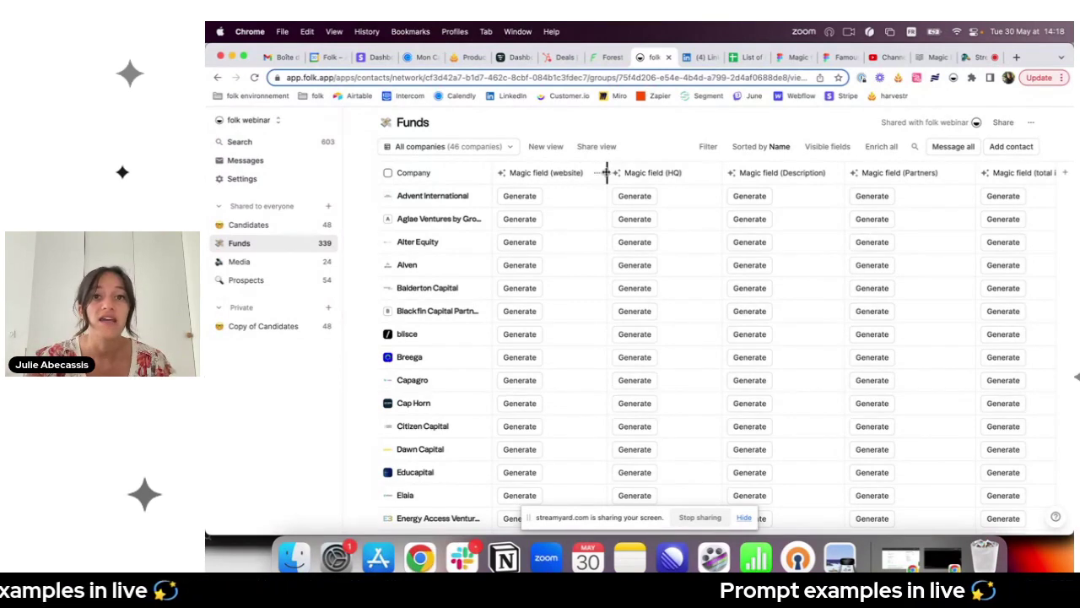
left_click(596, 173)
left_click(587, 243)
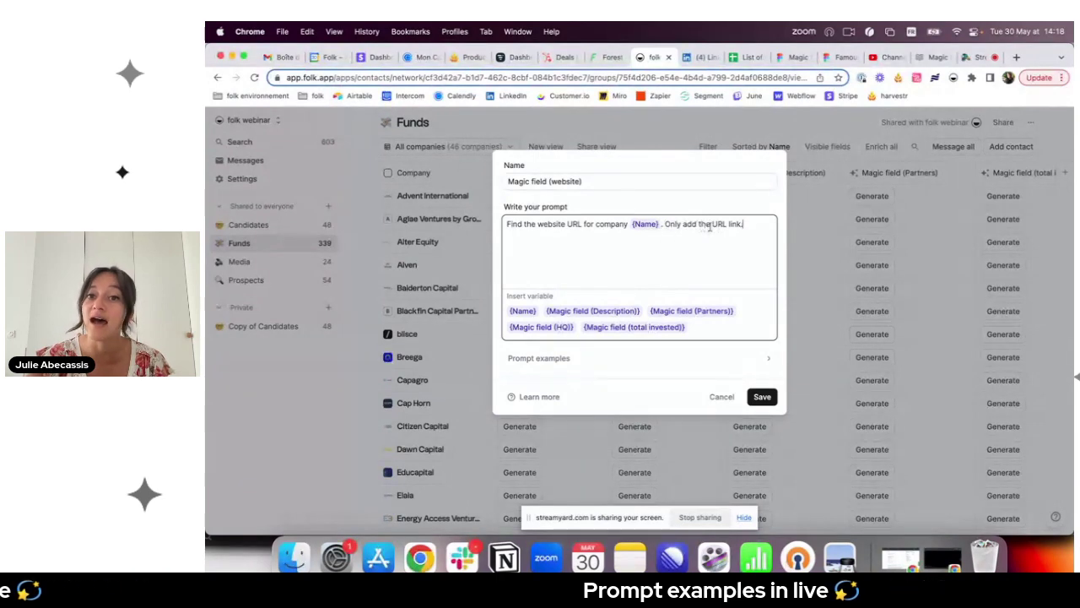
left_click(760, 396)
left_click(563, 197)
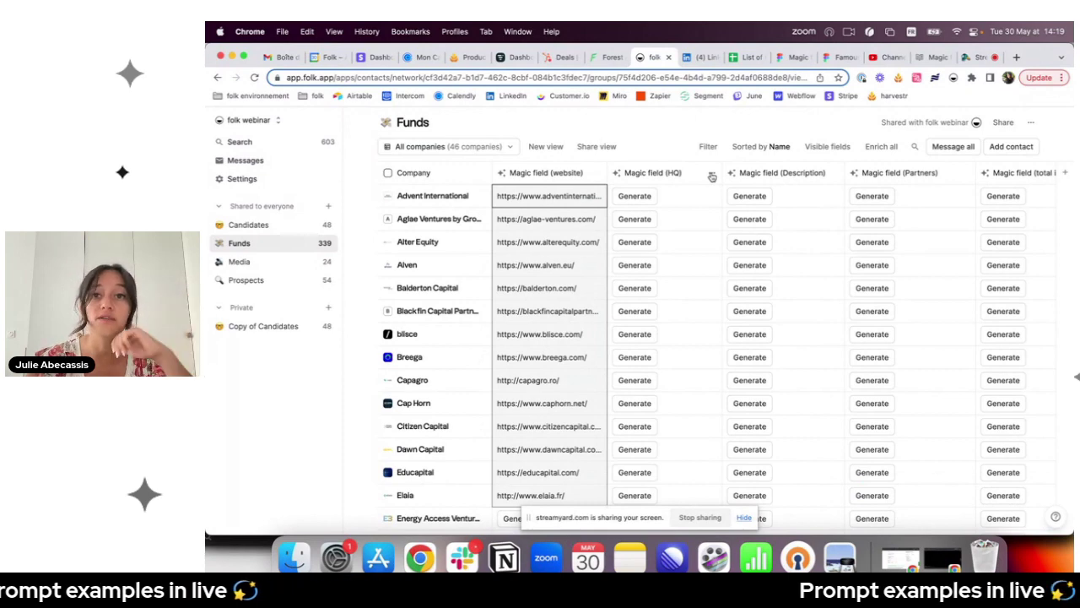
Step: Save the Magic field (HQ) prompt as written and generate the headquarters locations for the first fourteen funds
left_click(711, 175)
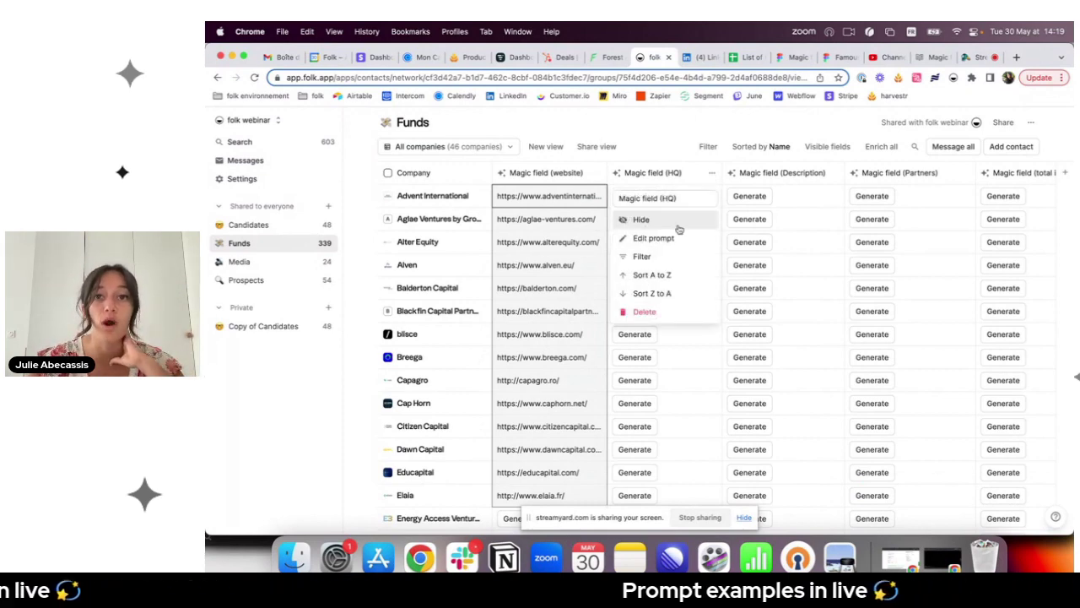
left_click(654, 239)
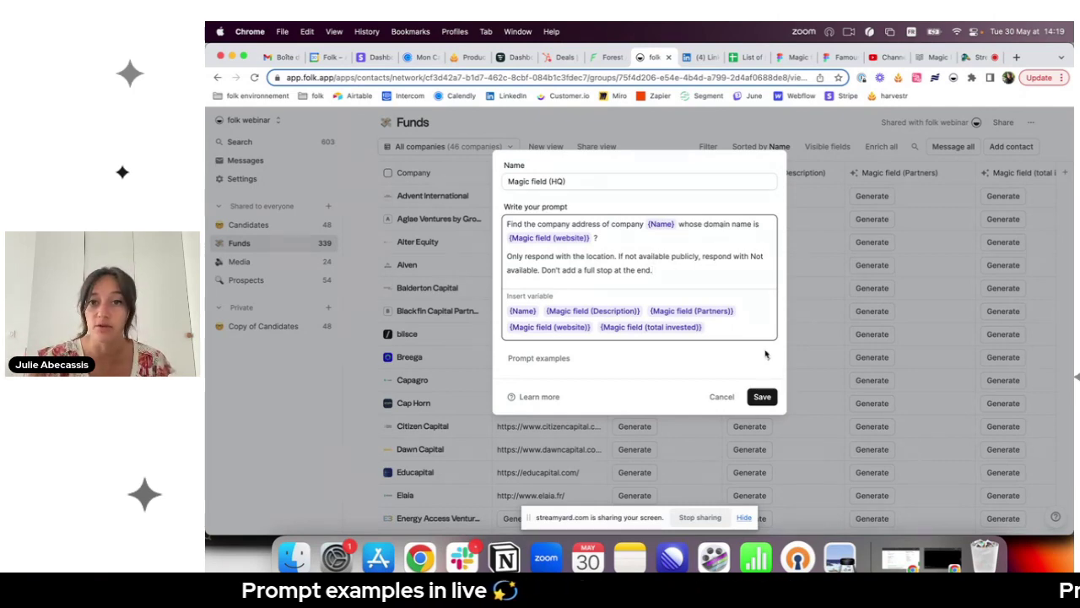
left_click(763, 401)
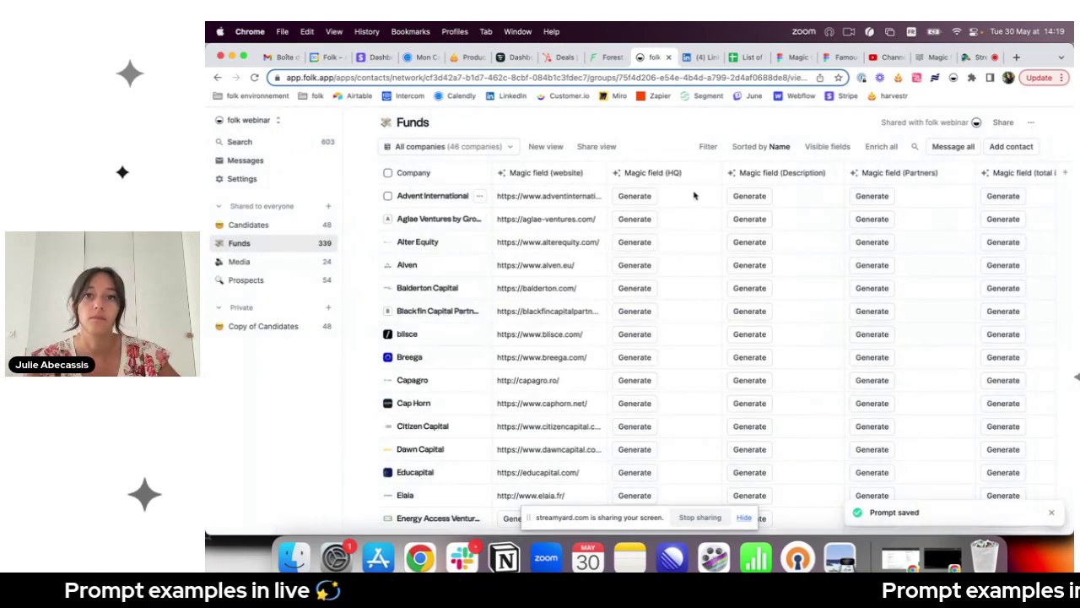
left_click(651, 500)
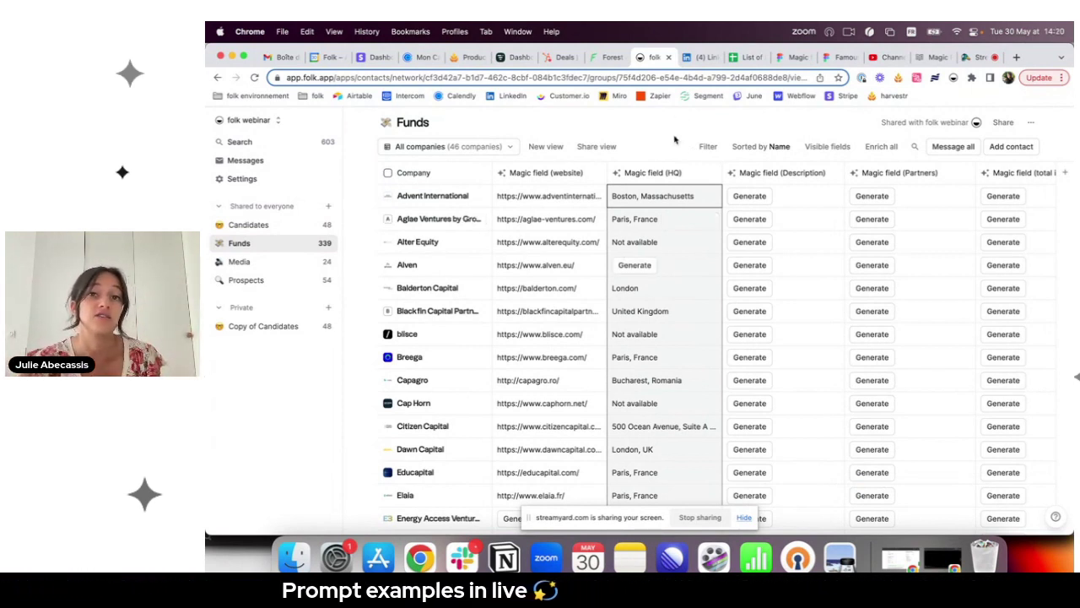
left_click_drag(683, 196, 665, 403)
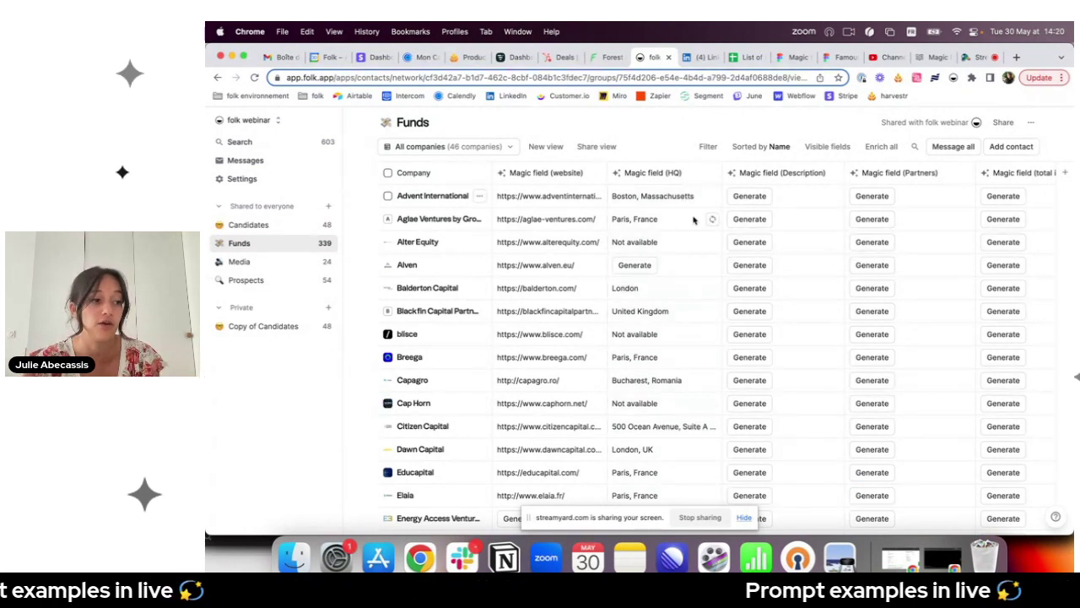
Step: Save the Magic field (Description) prompt as written and generate descriptions for the first fourteen funds, including Aglae Ventures and Breega
scroll(697, 245, "right", 2)
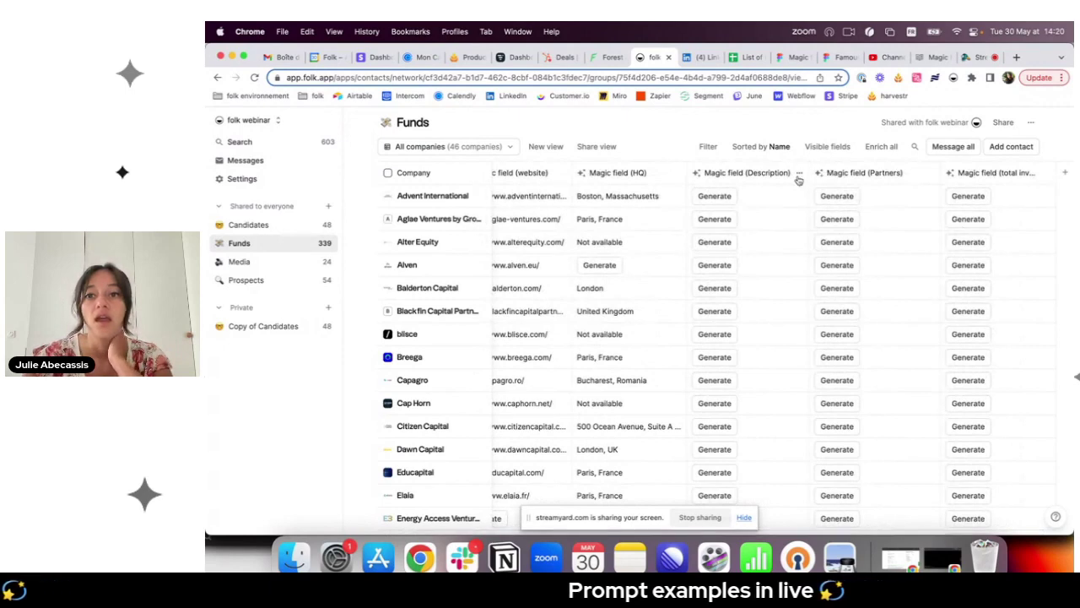
left_click(799, 174)
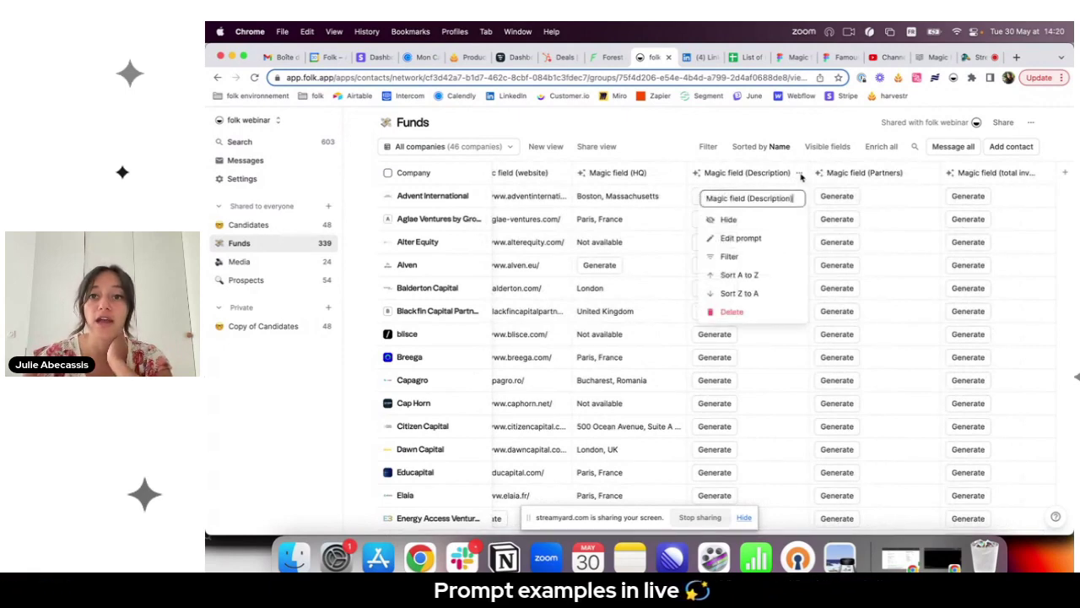
left_click(741, 239)
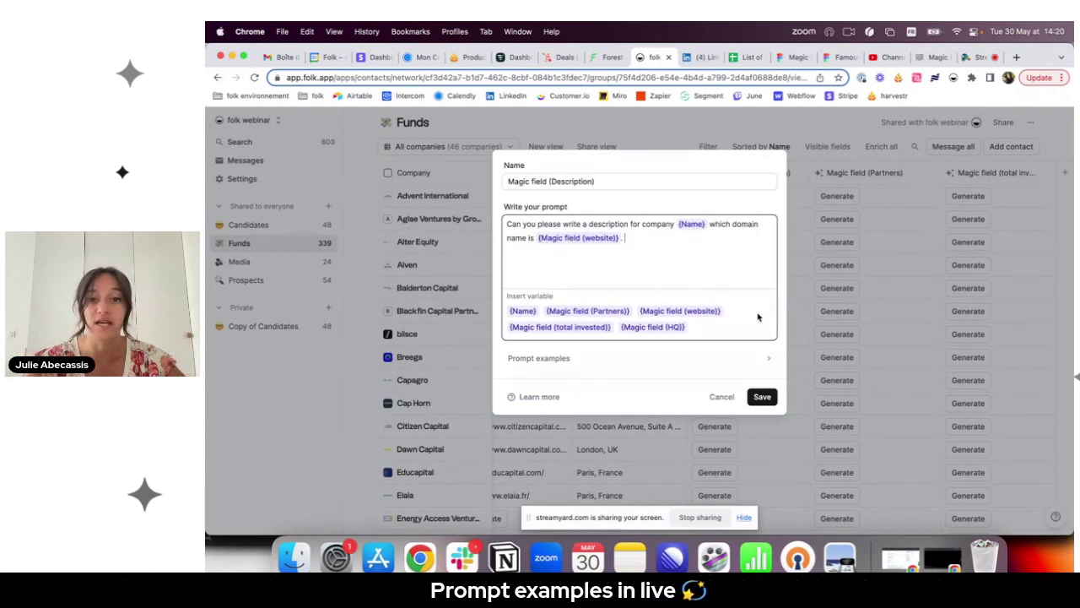
left_click(763, 398)
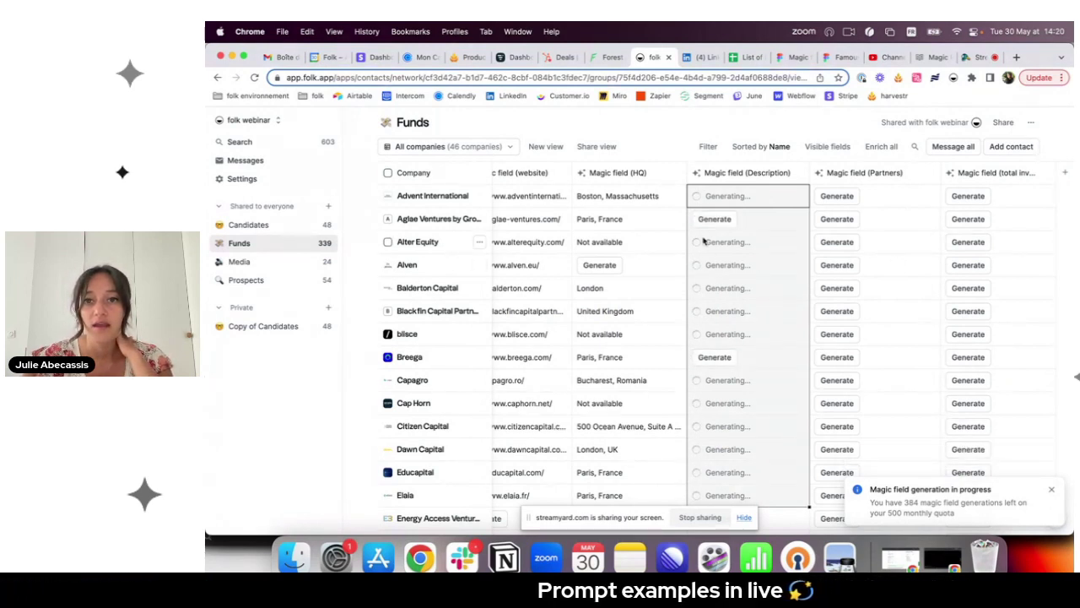
left_click(714, 219)
left_click(714, 357)
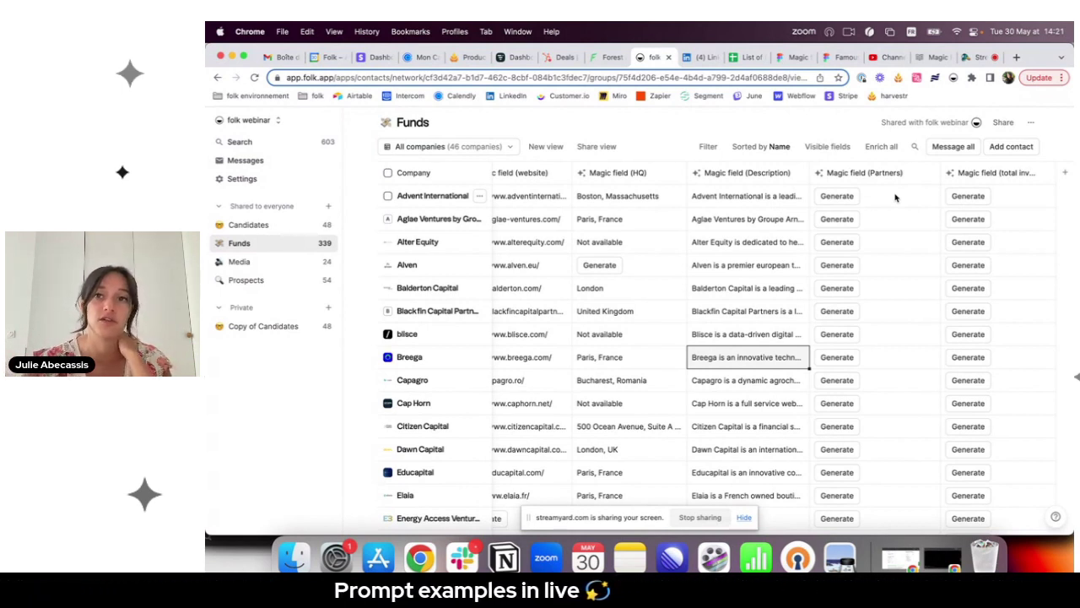
Step: Save the Magic field (Partners) prompt as written, generate the main employees for the first fourteen funds, and select the Advent International result
left_click(929, 176)
left_click(863, 239)
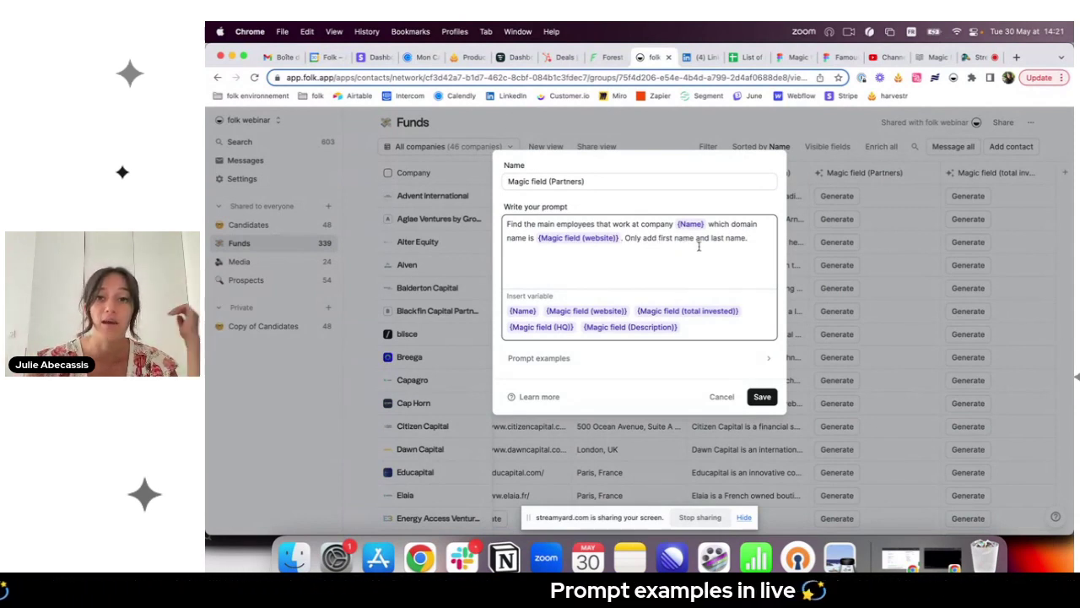
left_click(762, 396)
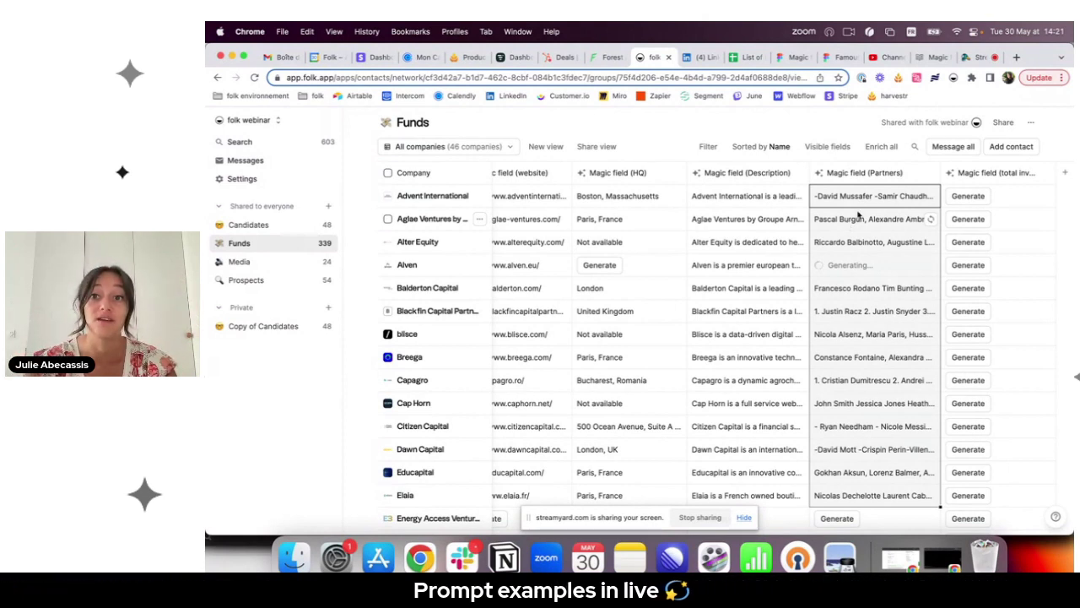
left_click(866, 200)
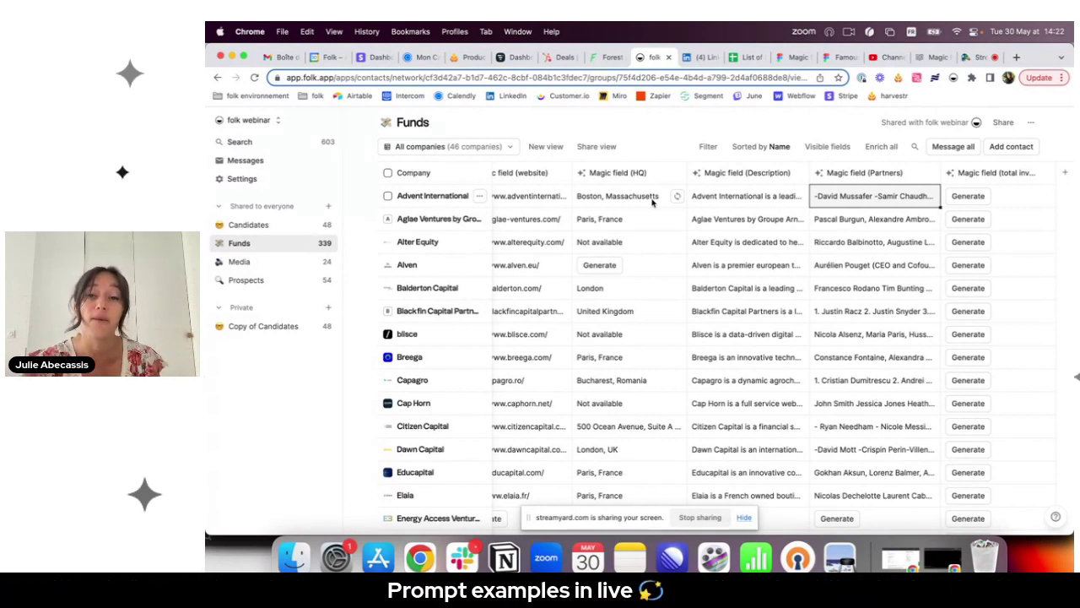
Step: Save the Magic field (total invested) prompt as written and generate the invested amounts for the first fourteen funds
left_click(1044, 173)
left_click(1012, 239)
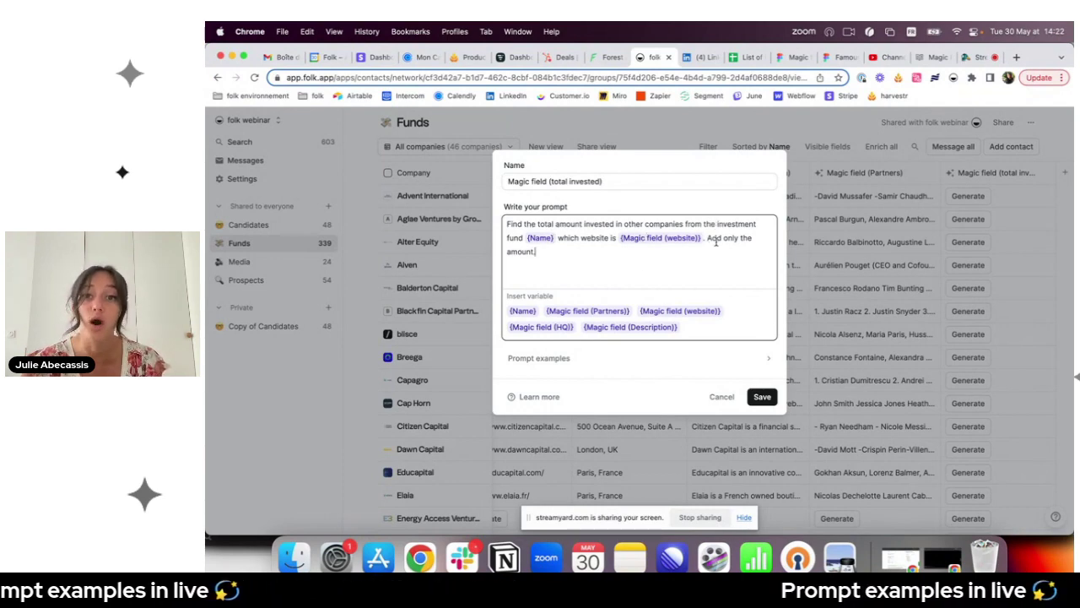
left_click(762, 396)
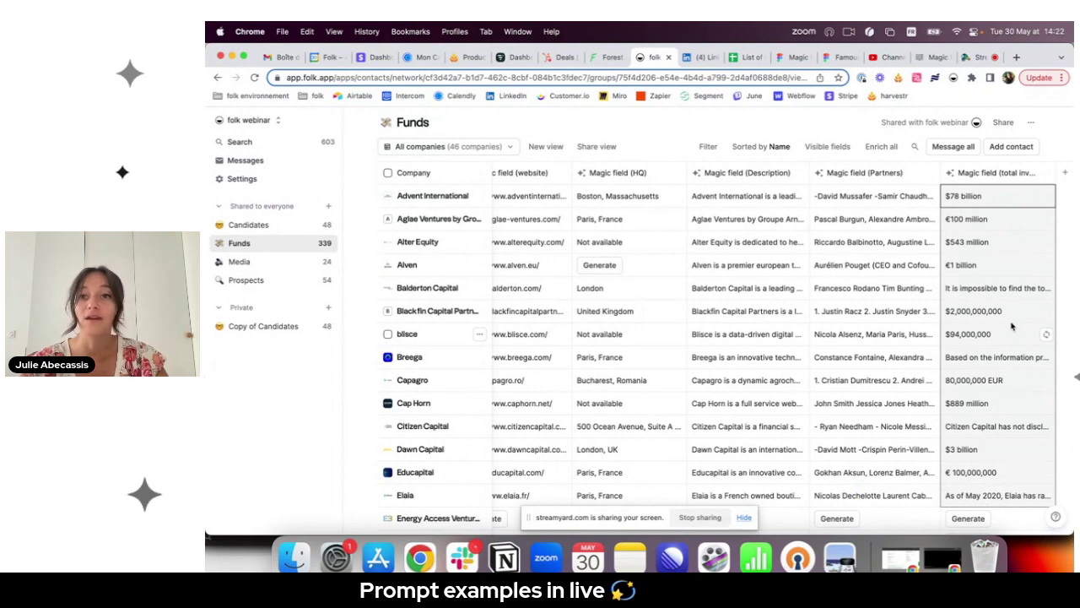
scroll(1012, 326, "left", 2)
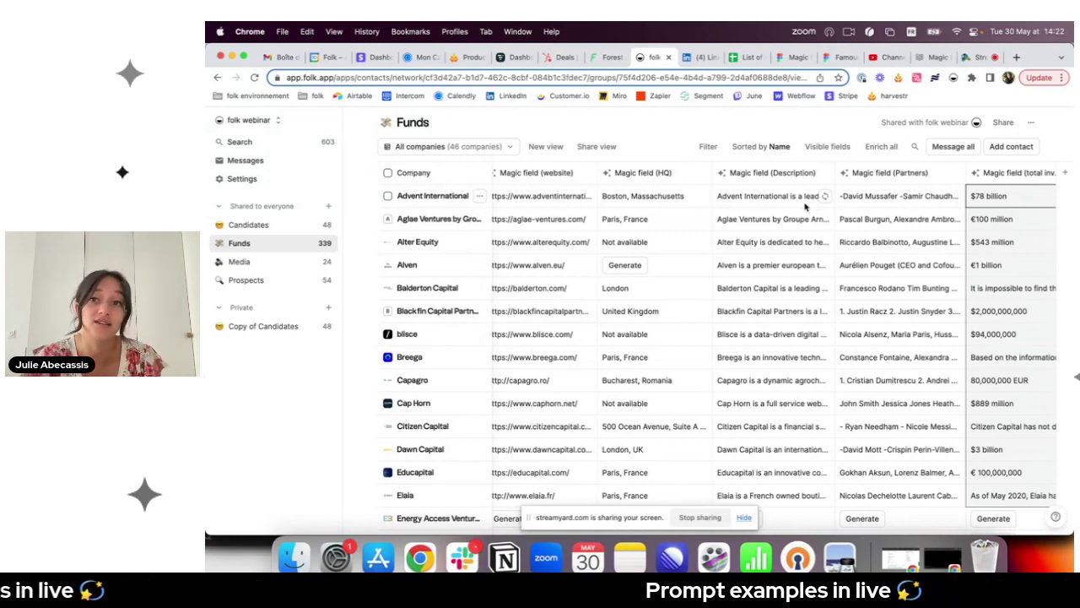
scroll(806, 207, "left", 1)
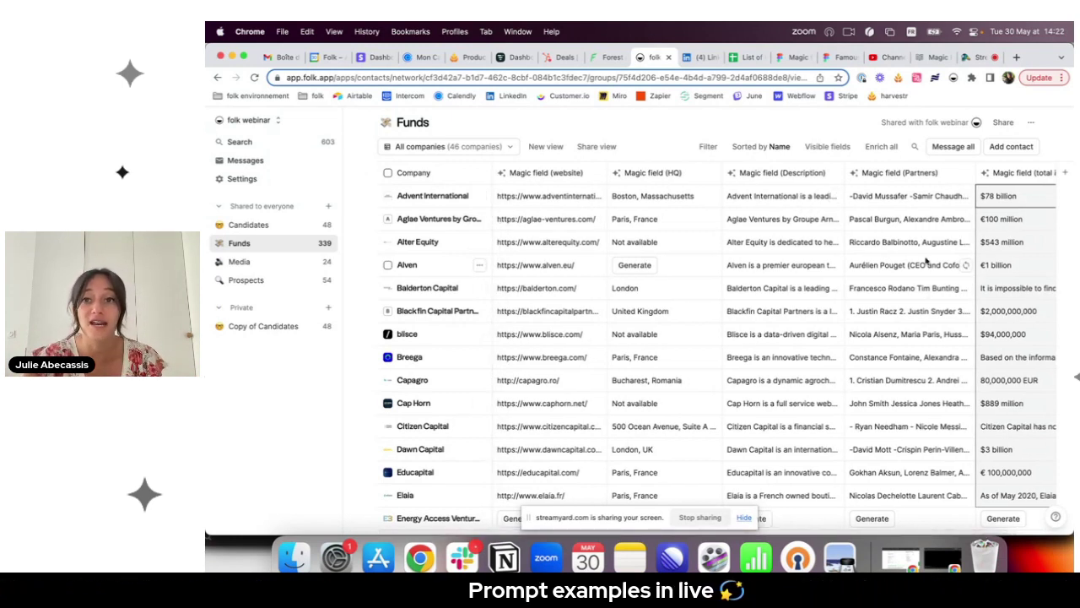